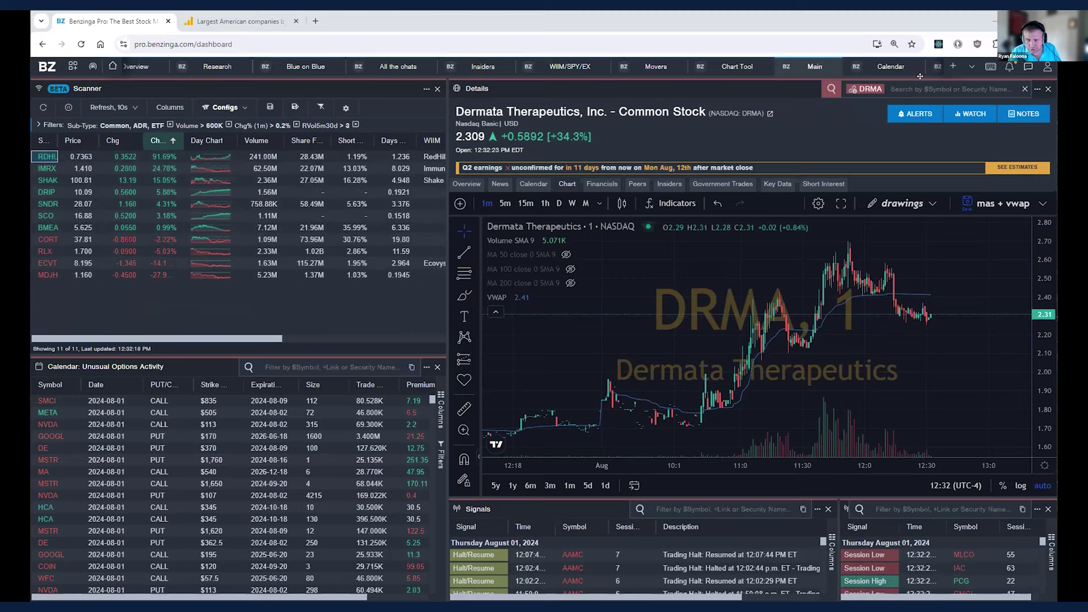
# Create a new workspace from the recommended Analyst Ratings Monitor template.
pyautogui.scroll(-1, 920, 71)
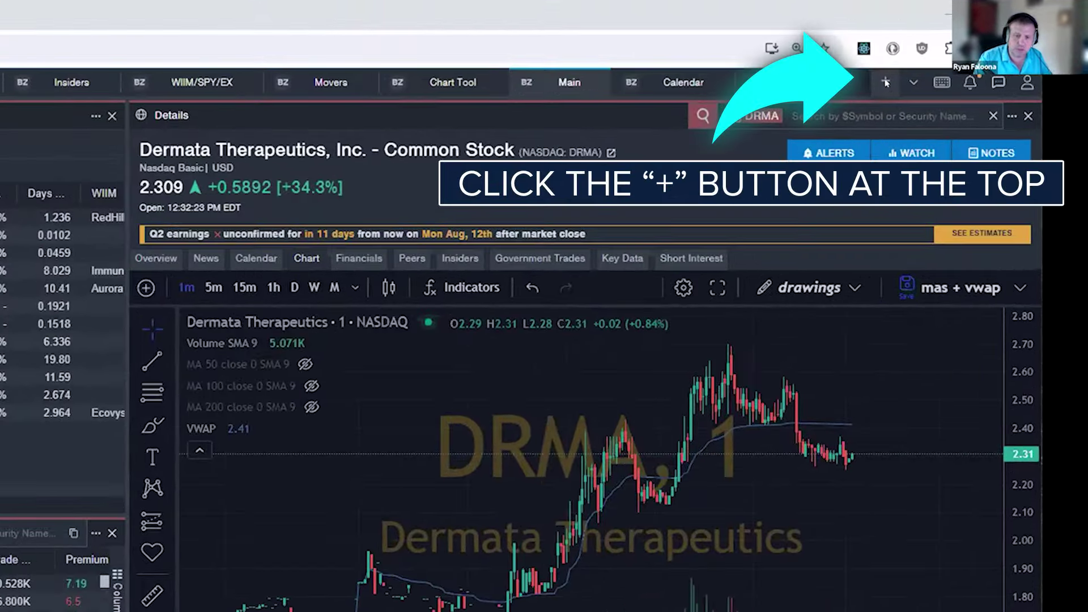
pyautogui.click(885, 81)
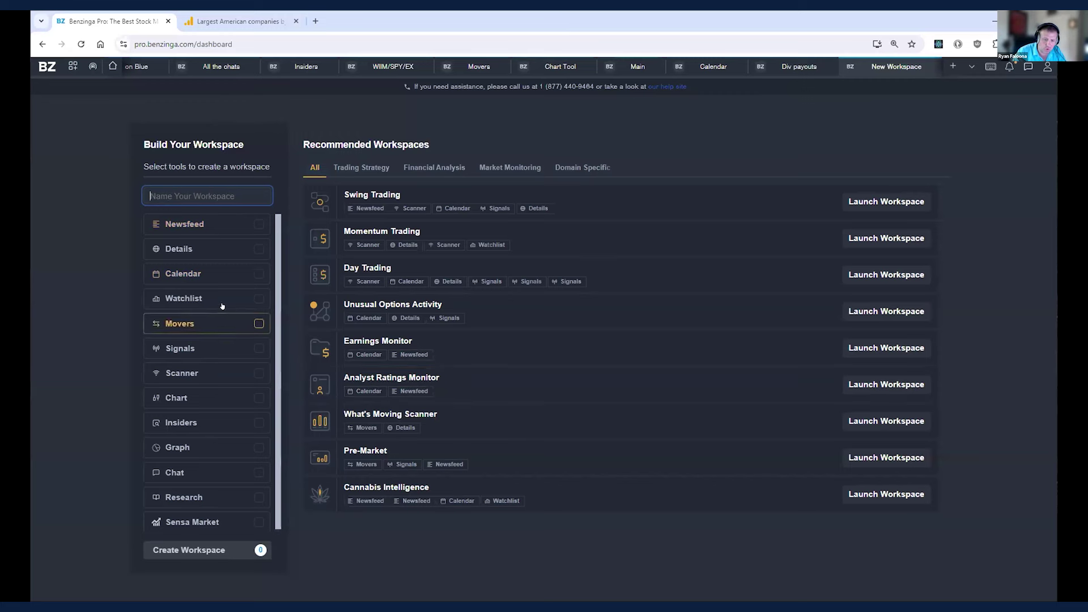
pyautogui.click(205, 274)
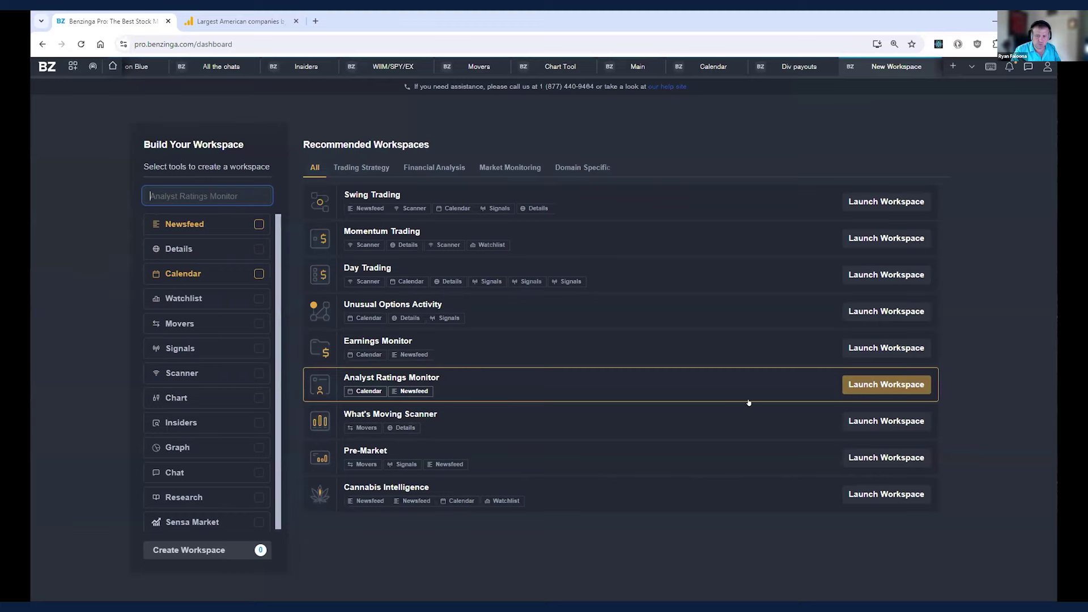
pyautogui.click(865, 385)
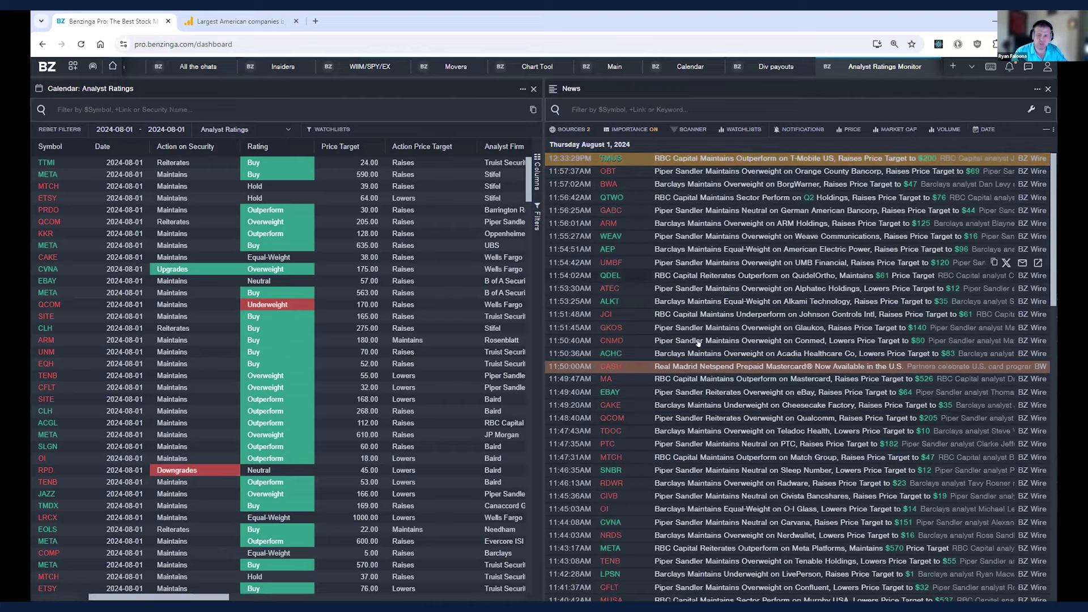
# Review the newsfeed's source filters, checking the Analyst Ratings categories under Benzinga Wire and the Press Releases providers.
pyautogui.click(570, 129)
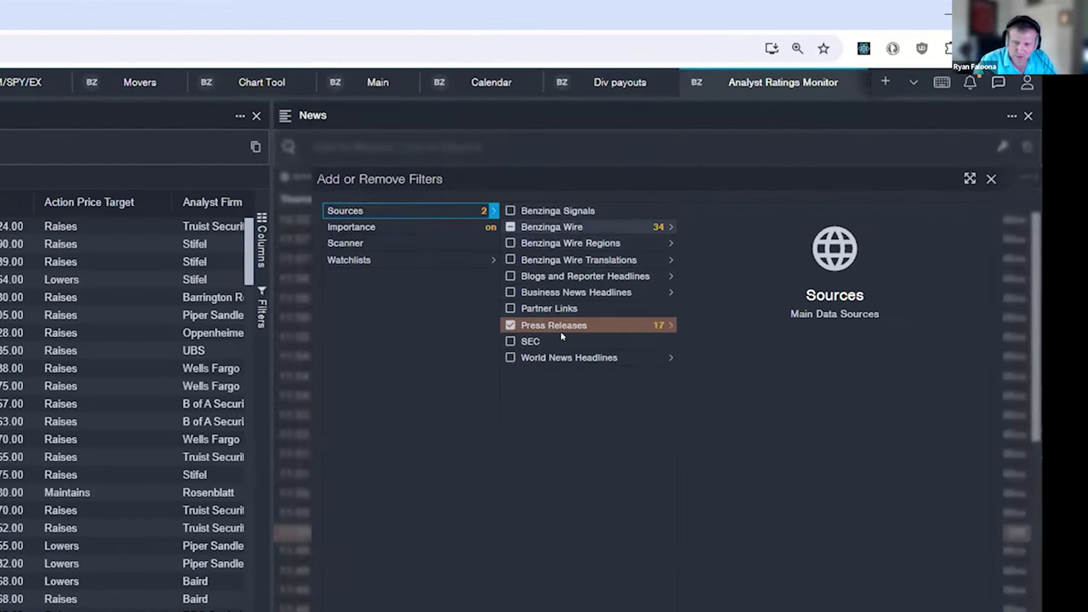
pyautogui.click(660, 227)
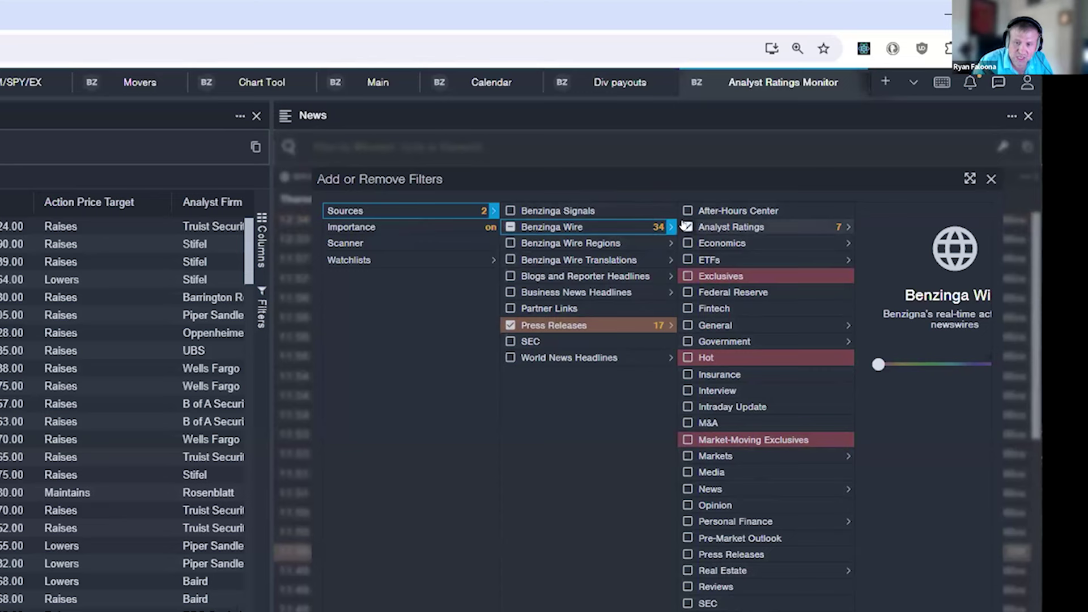
pyautogui.click(731, 226)
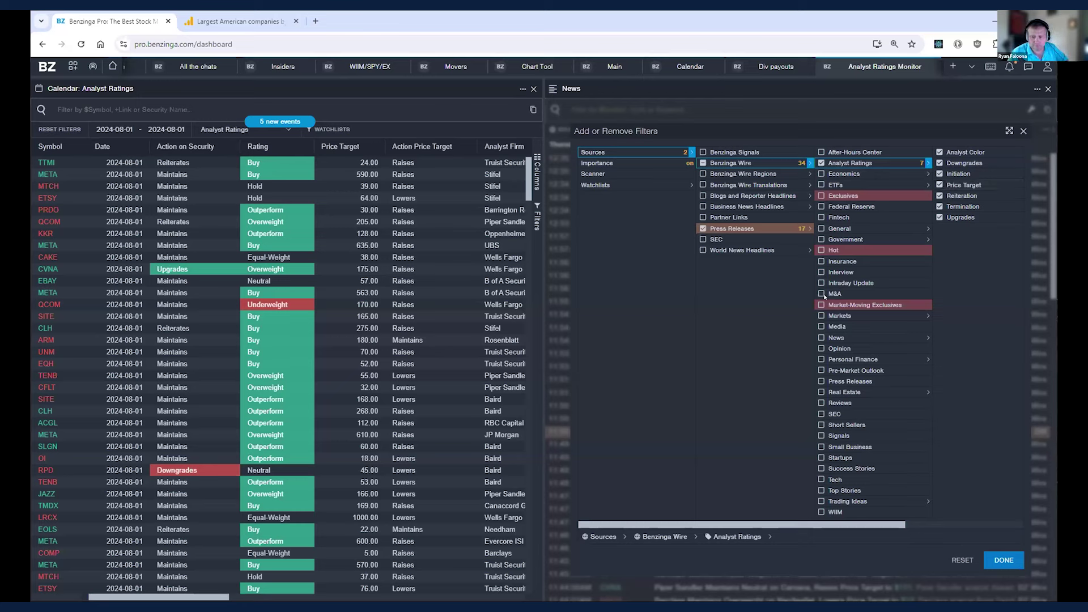
pyautogui.click(759, 219)
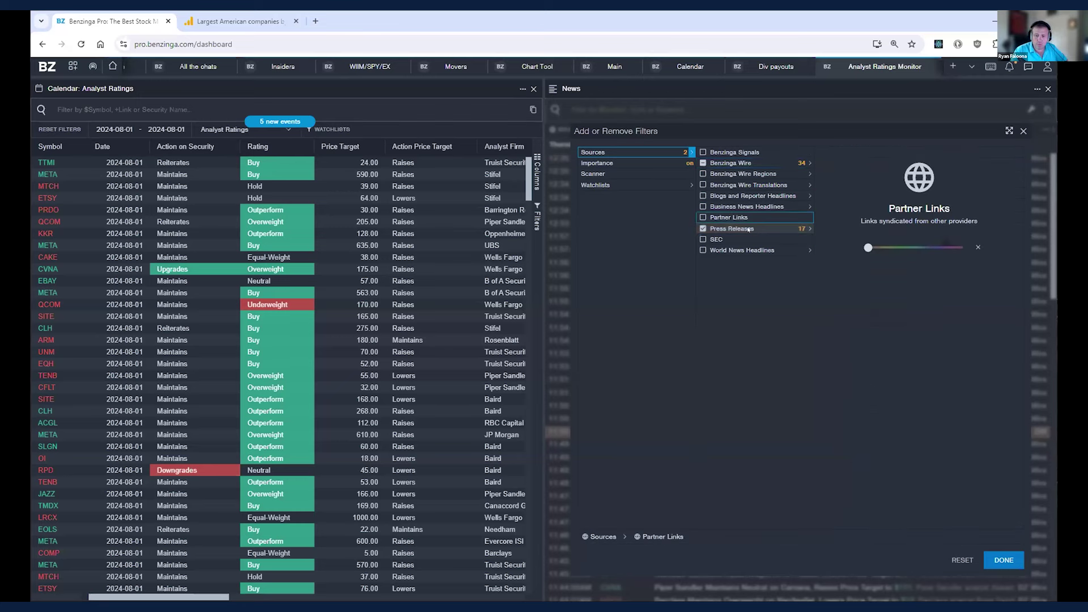
pyautogui.click(749, 229)
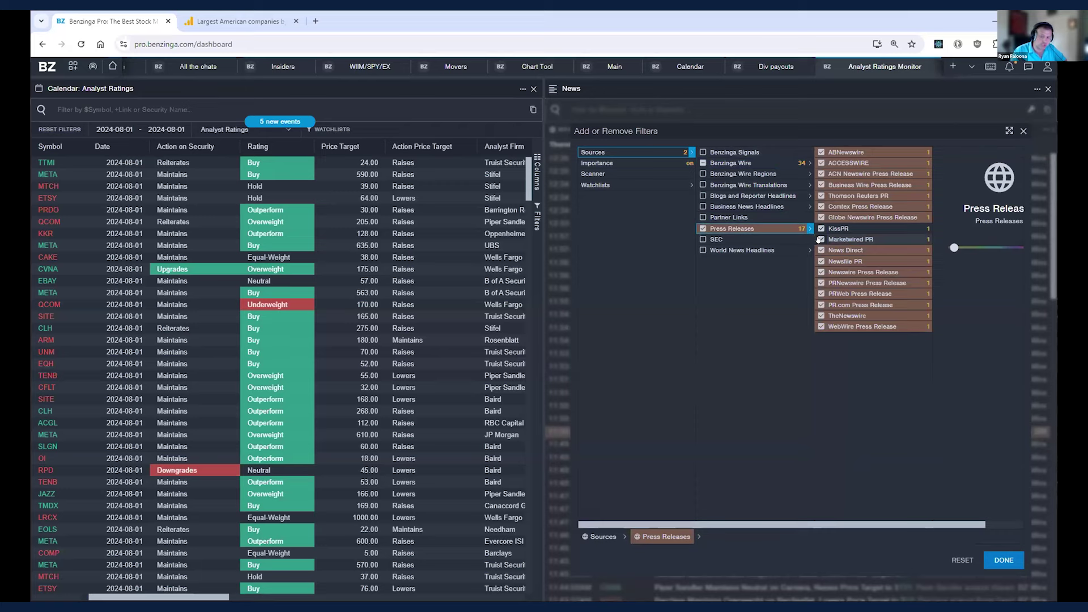
pyautogui.click(1004, 560)
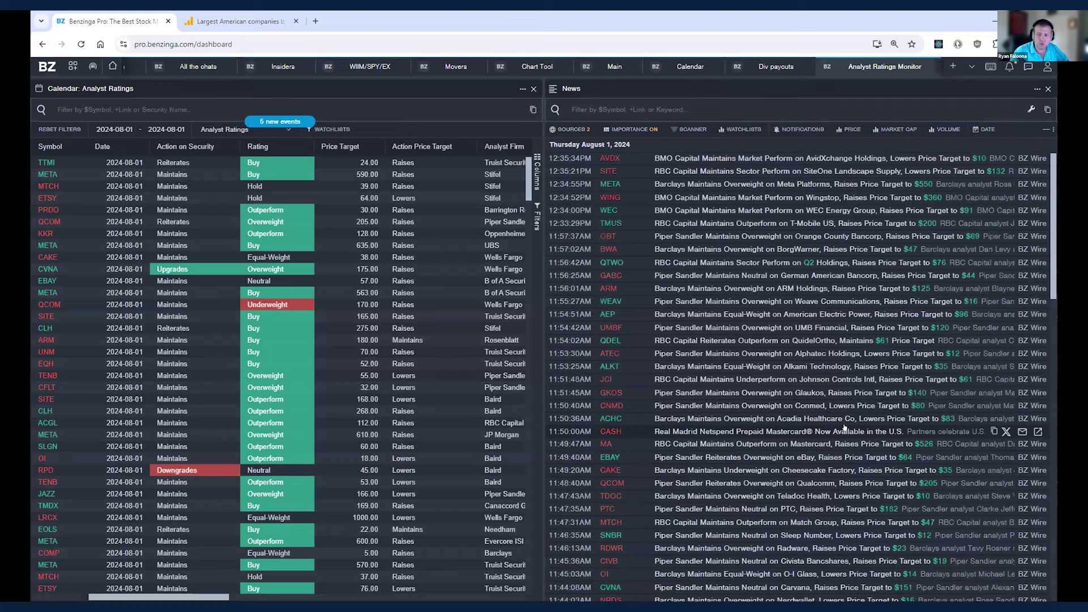
# Exclude Press Releases from the newsfeed sources and skim the remaining analyst rating headlines.
pyautogui.click(569, 129)
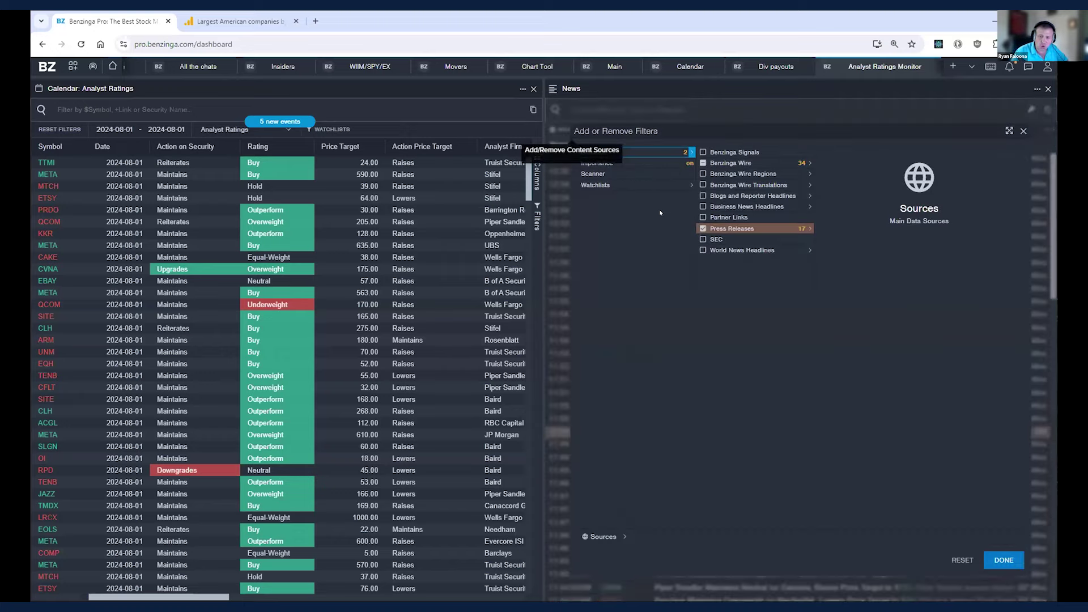
pyautogui.click(704, 229)
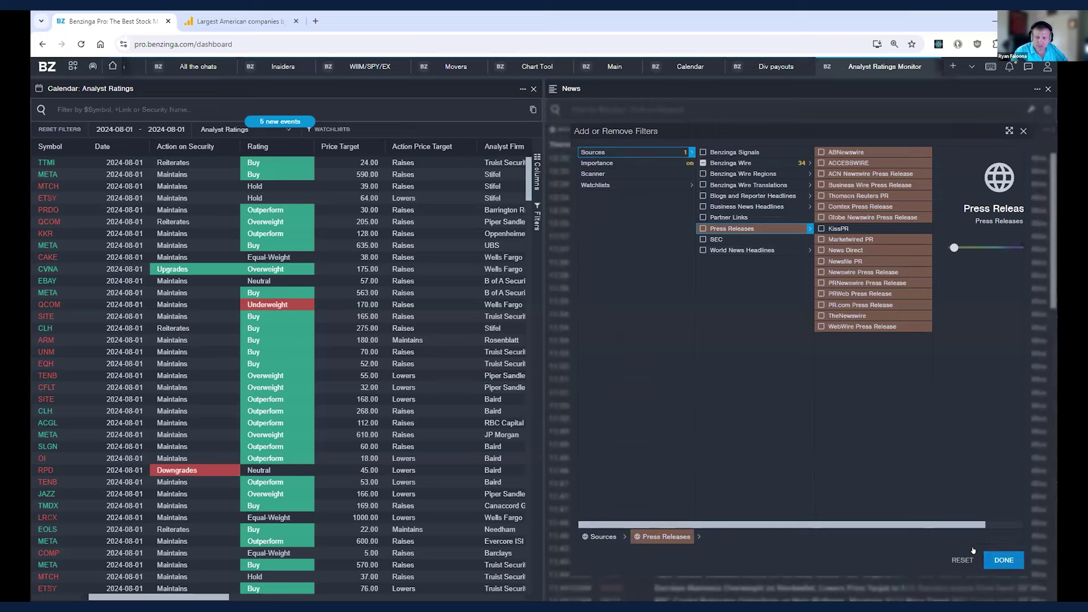
pyautogui.click(990, 560)
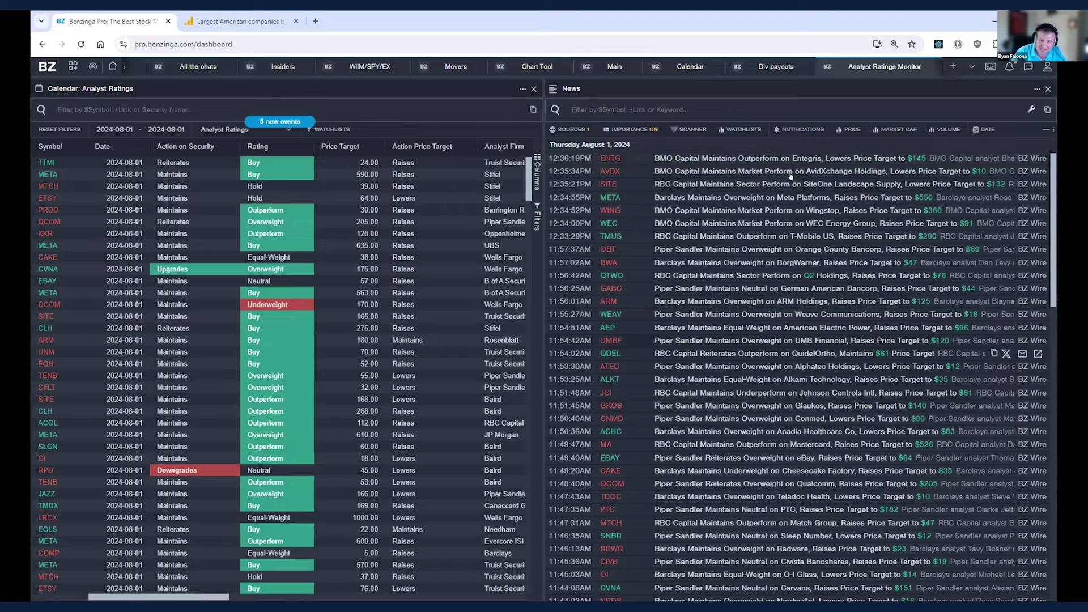
pyautogui.scroll(-10, 791, 362)
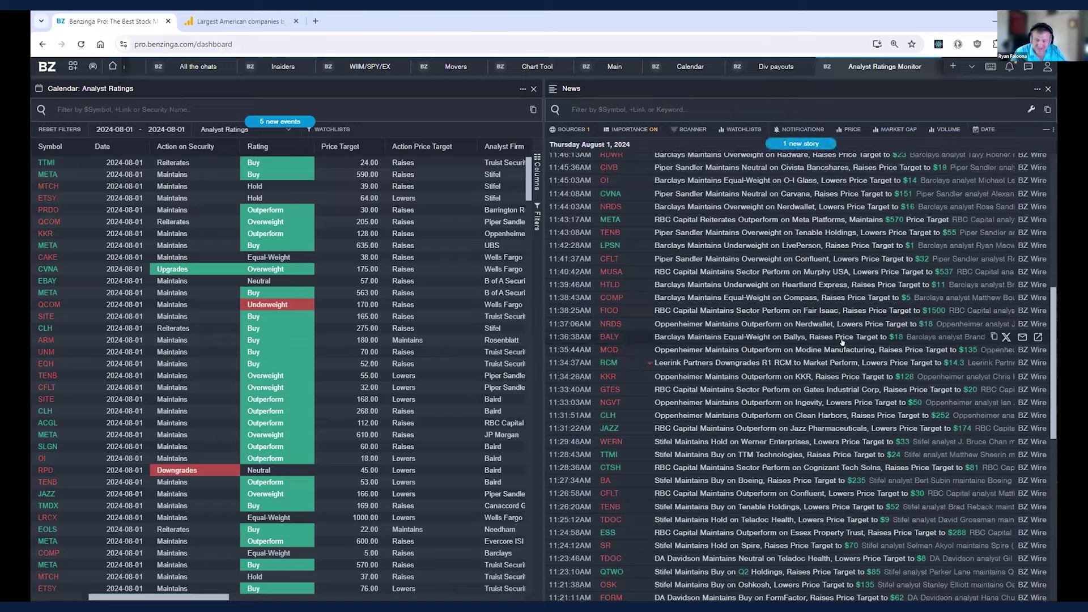
pyautogui.scroll(-4, 858, 309)
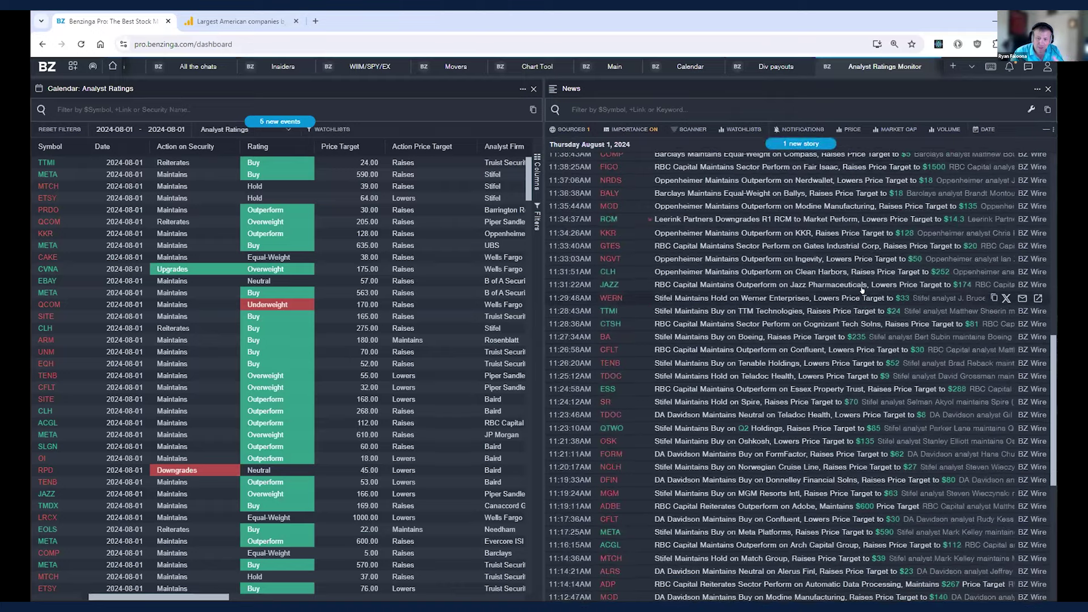
pyautogui.scroll(8, 869, 290)
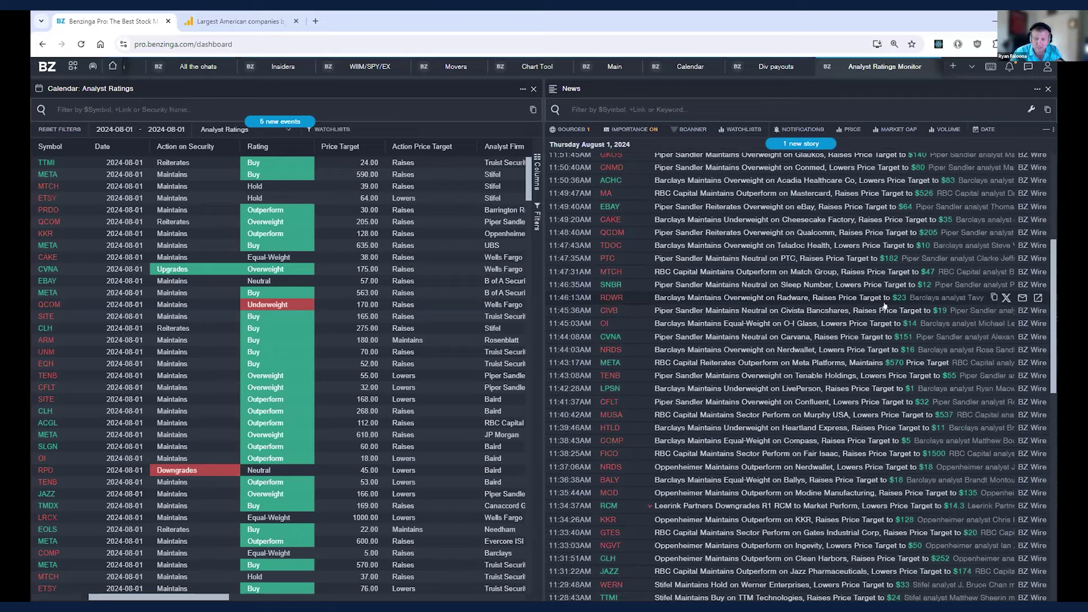
pyautogui.scroll(7, 885, 306)
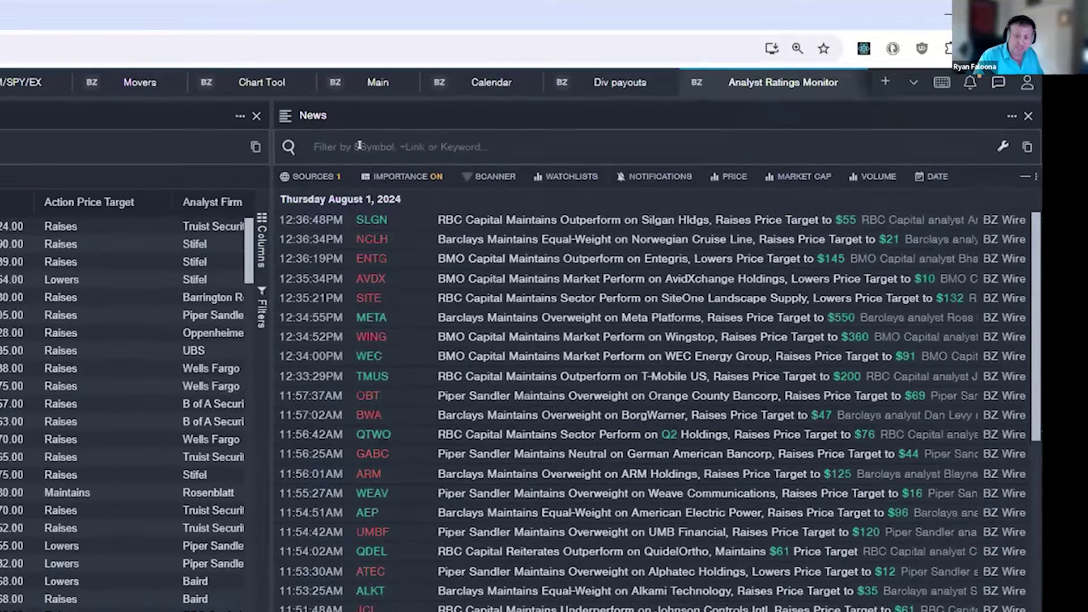
# Filter the newsfeed by the META symbol and look through its current and past analyst headlines.
pyautogui.click(602, 109)
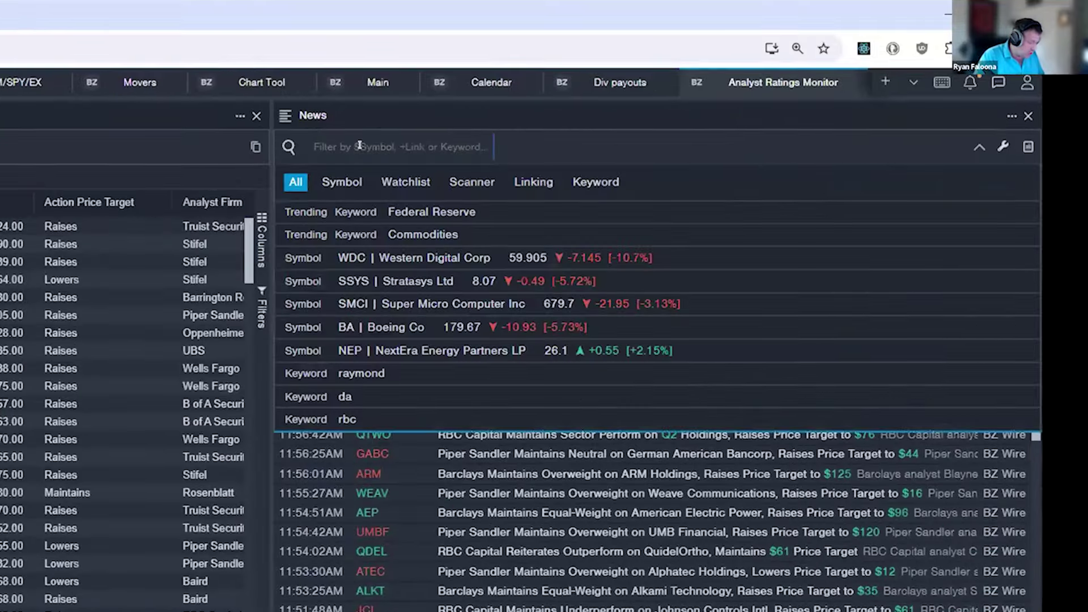
pyautogui.write('meta')
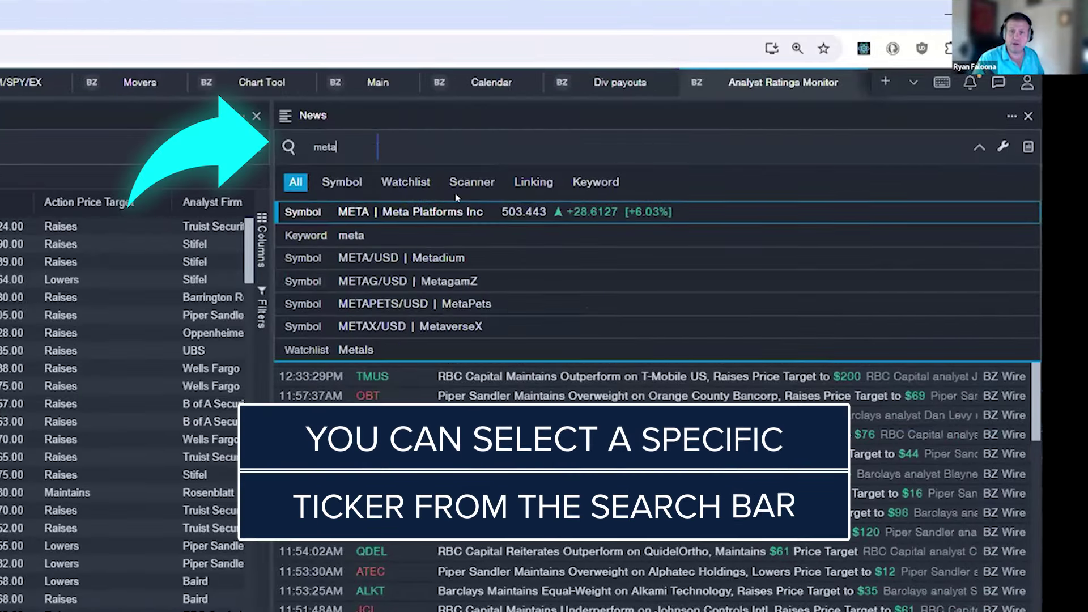
pyautogui.click(357, 213)
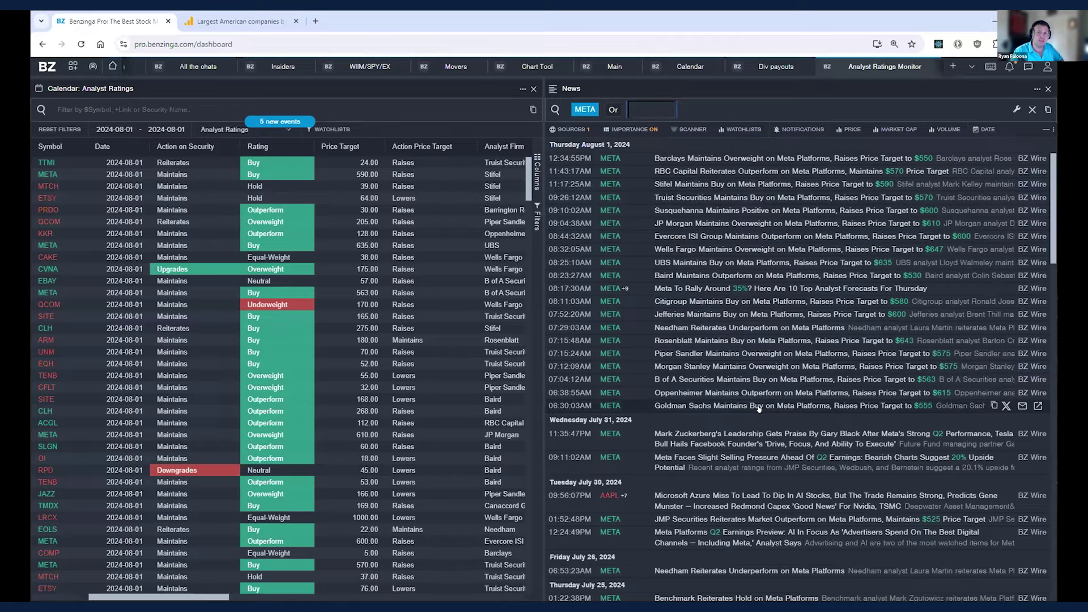
pyautogui.scroll(-15, 774, 351)
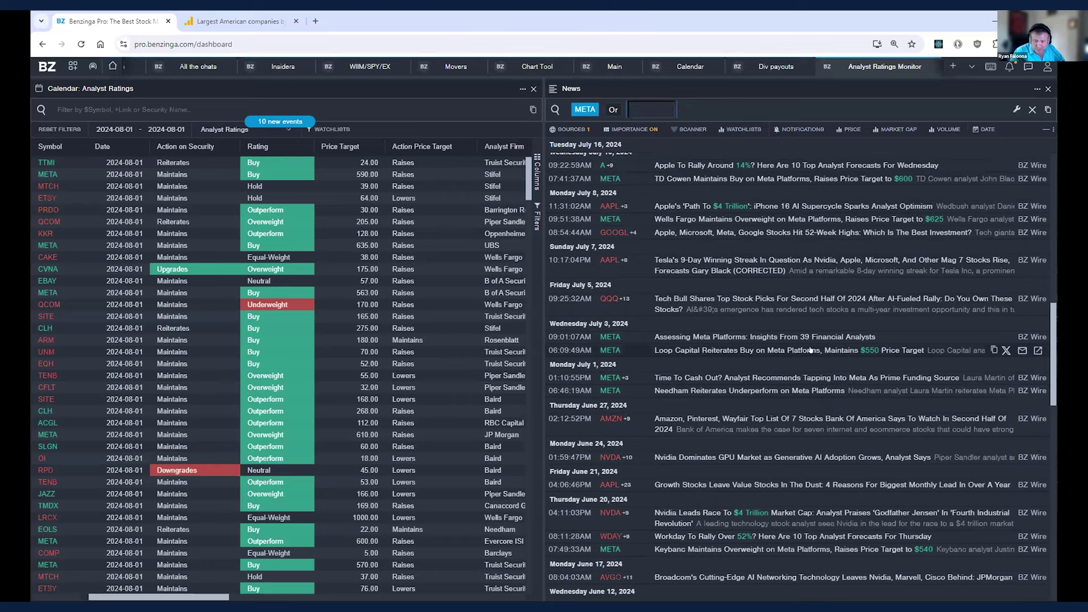
pyautogui.scroll(-5, 815, 347)
pyautogui.scroll(-1, 815, 349)
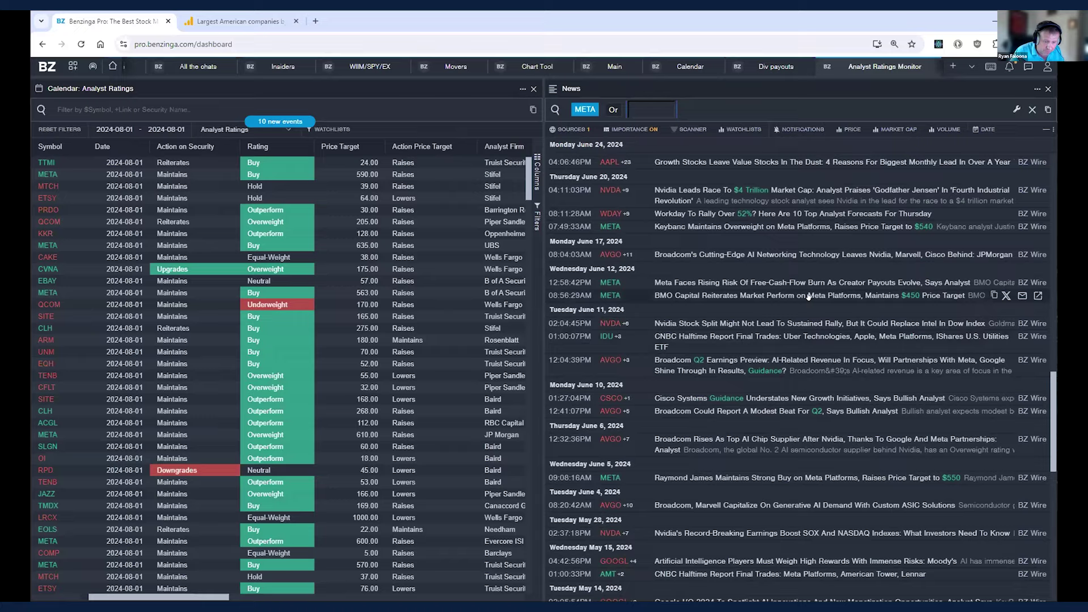
pyautogui.scroll(10, 799, 289)
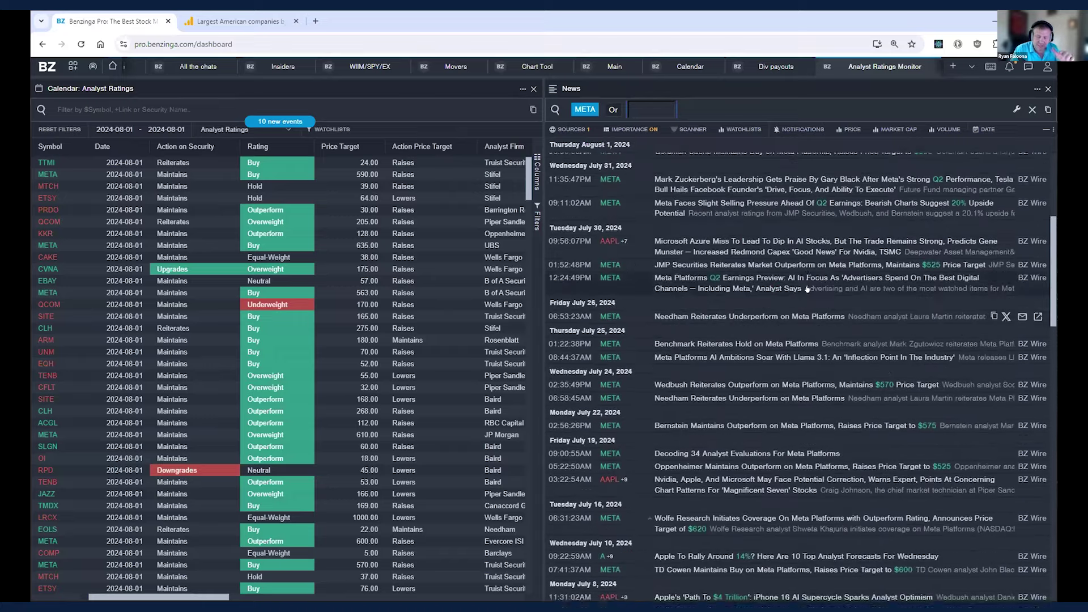
pyautogui.scroll(3, 816, 275)
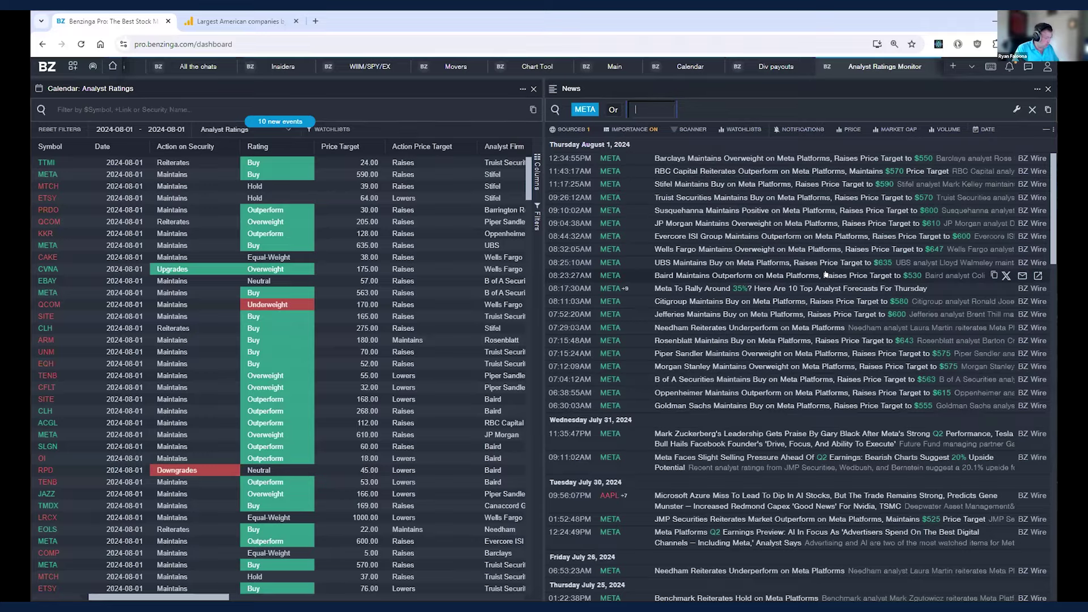
# Add the AAPL symbol to the newsfeed filter alongside META and skim the combined headlines.
pyautogui.write('aapl')
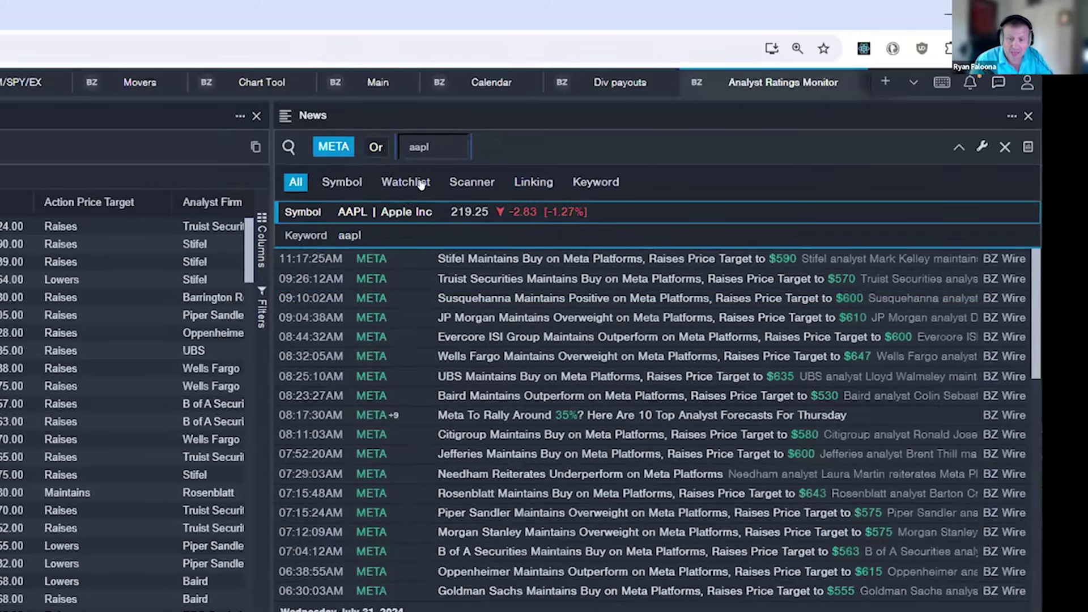
pyautogui.click(419, 212)
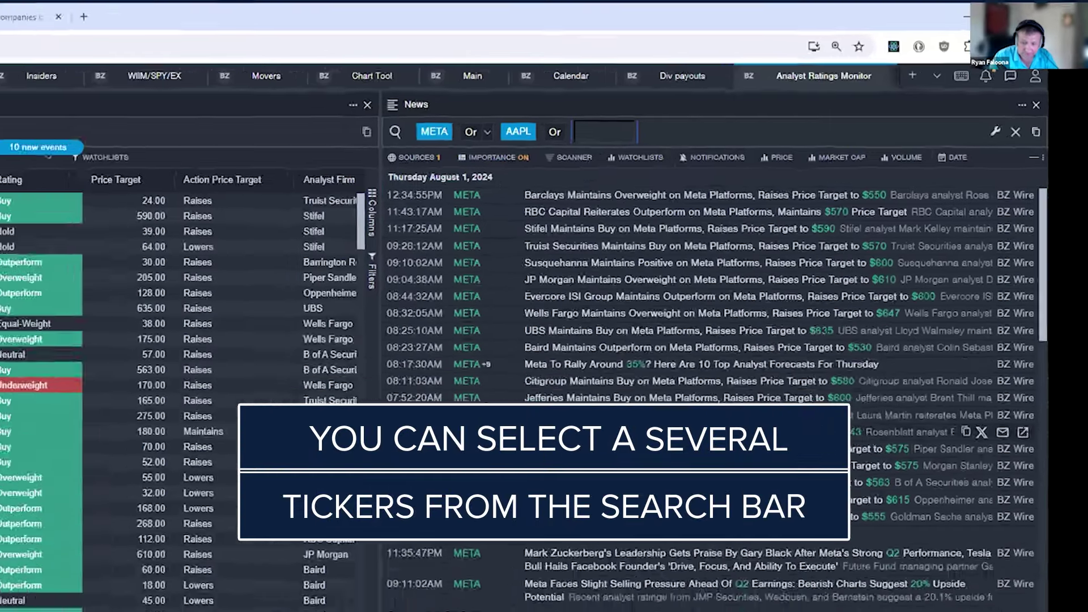
pyautogui.scroll(-5, 730, 497)
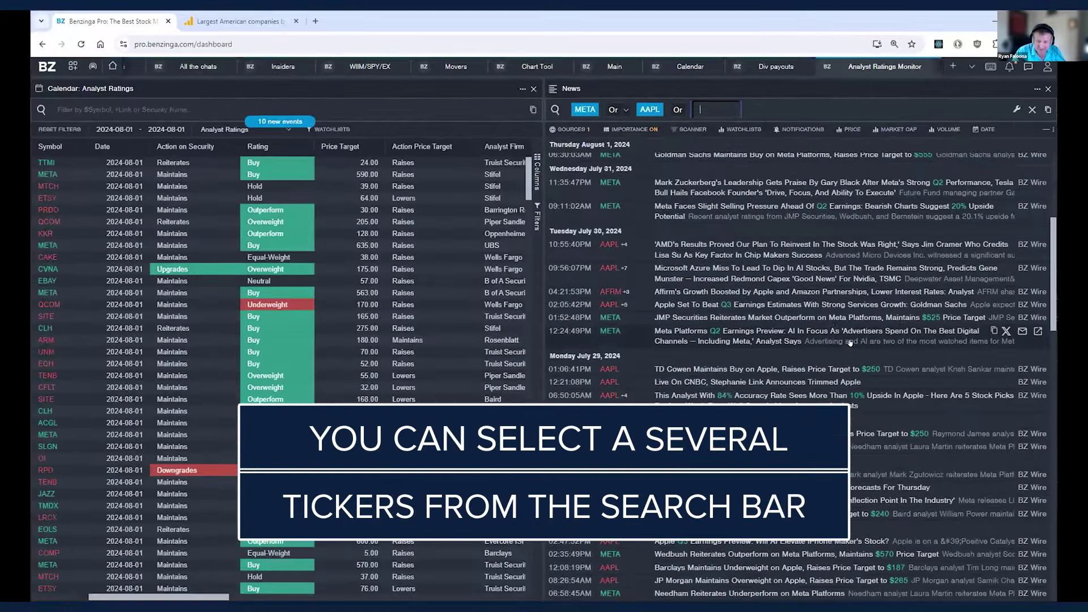
pyautogui.scroll(-2, 851, 391)
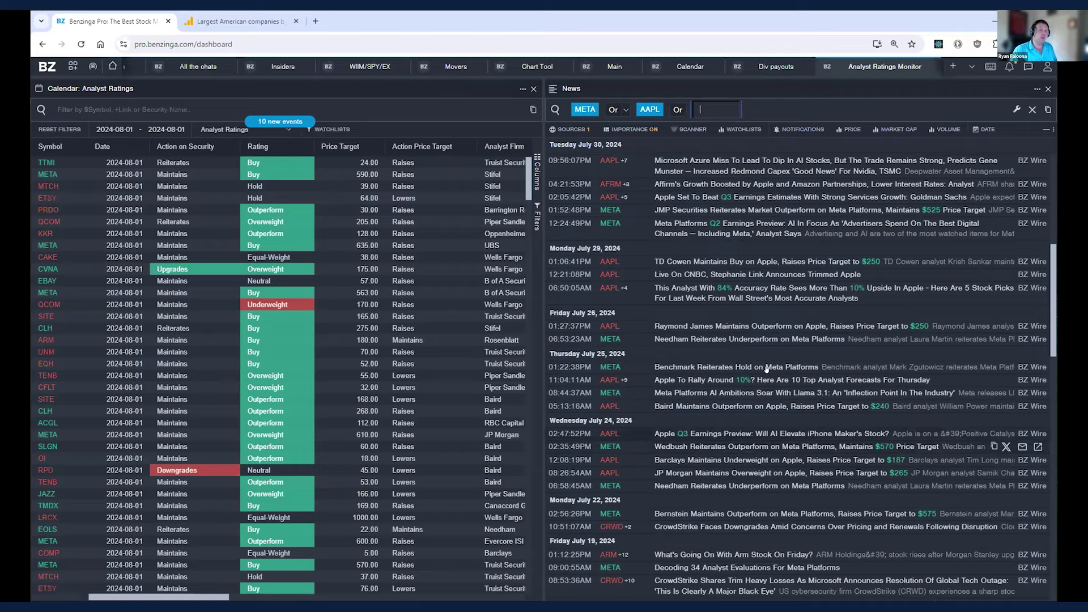
pyautogui.scroll(5, 758, 278)
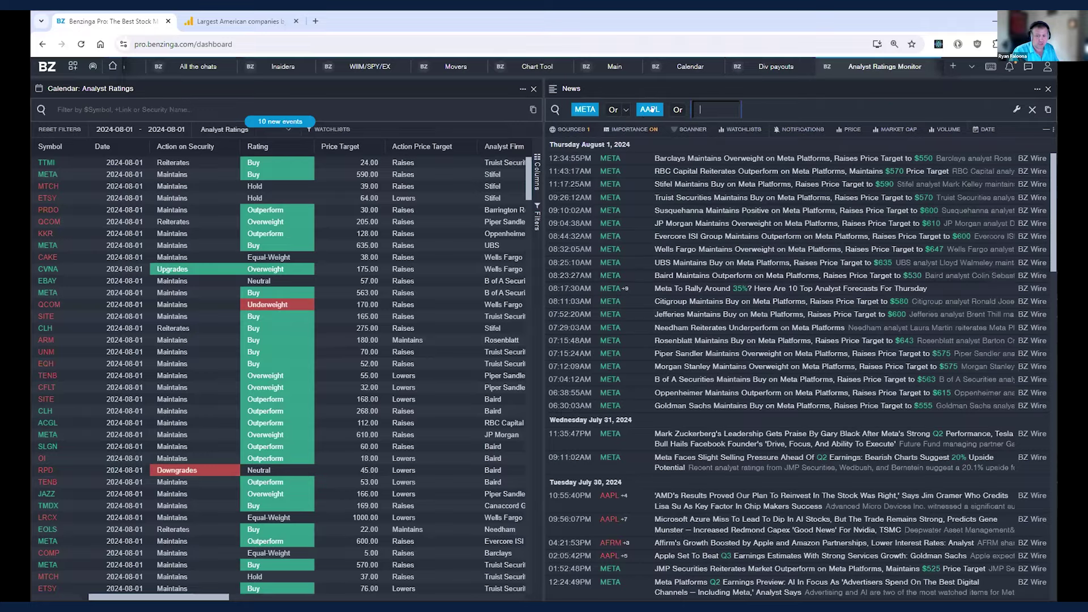
# Add the AMZN symbol to the newsfeed filter as a third ticker.
pyautogui.write('amzn')
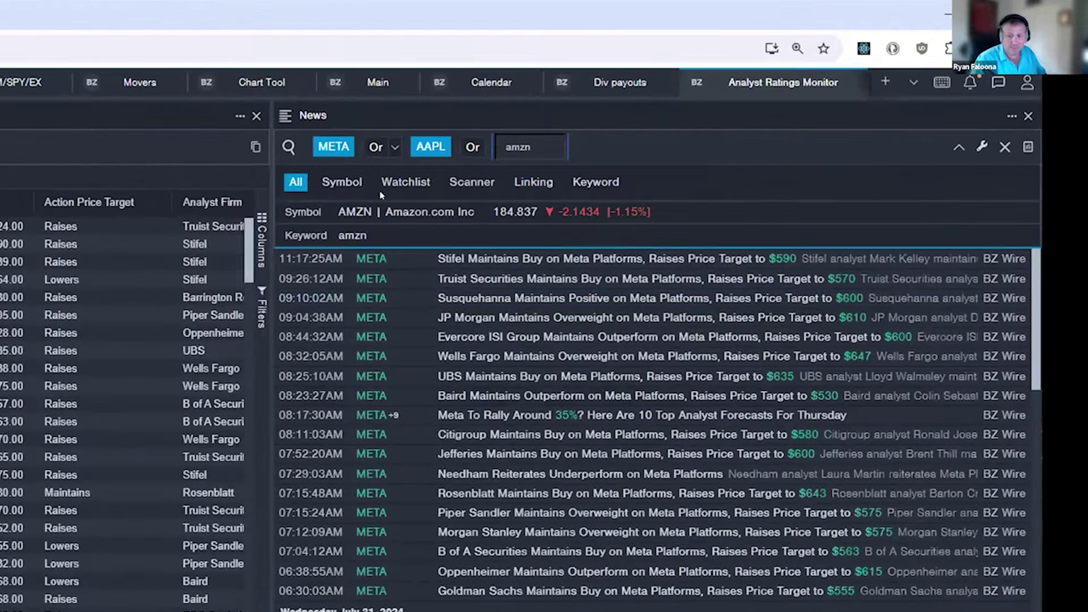
pyautogui.click(382, 208)
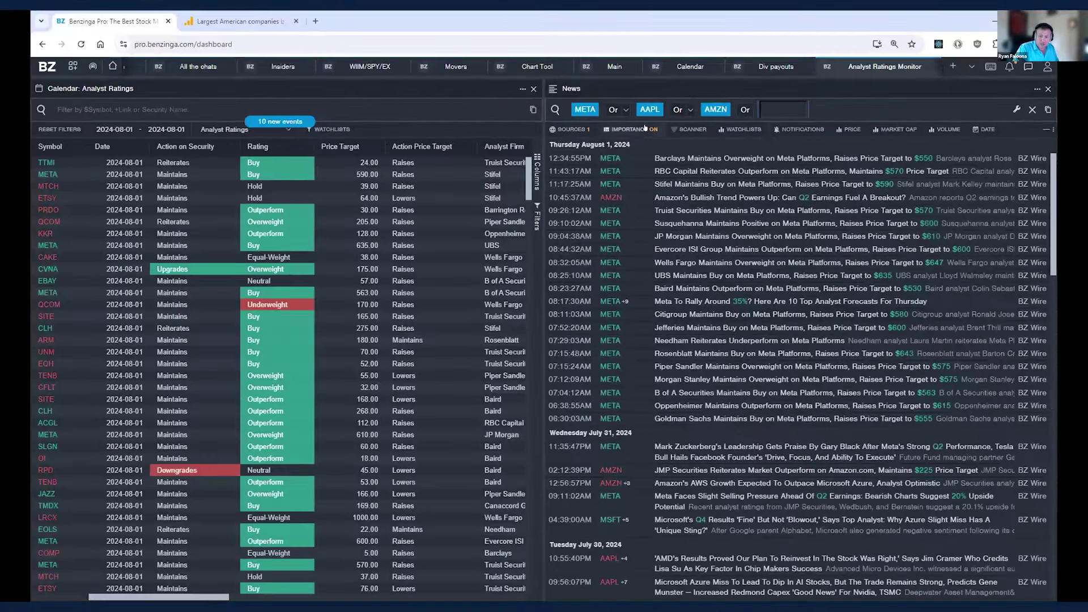
pyautogui.moveTo(432, 610)
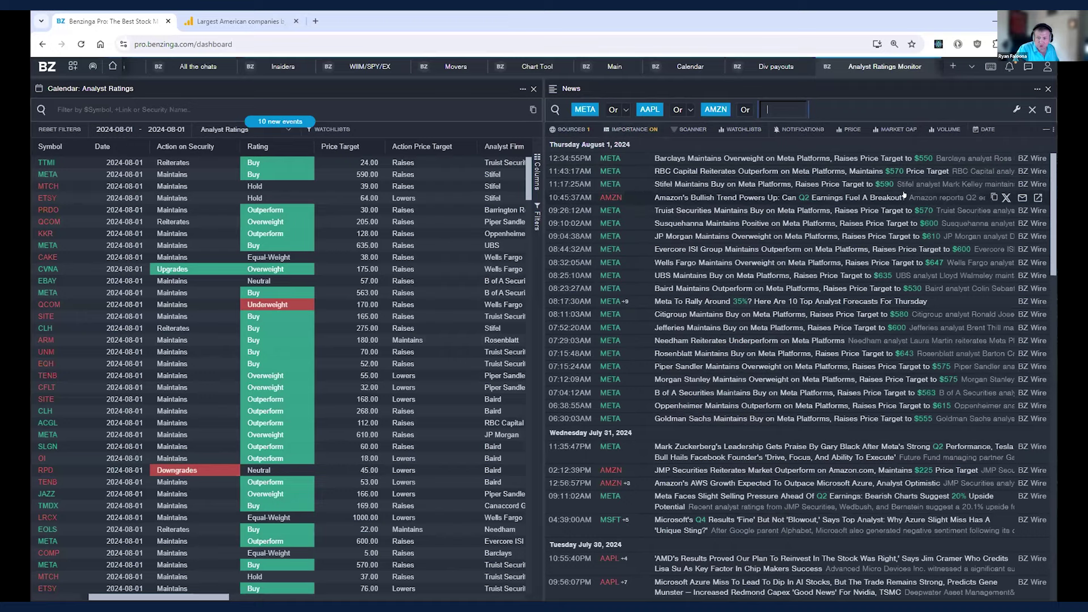
# Expand the AMZN story "Amazon's Bullish Trend Powers Up: Can Q2 Earnings Fuel A Breakout?" and read through its charts and analysis.
pyautogui.click(737, 198)
pyautogui.scroll(-1, 741, 298)
pyautogui.scroll(-4, 741, 298)
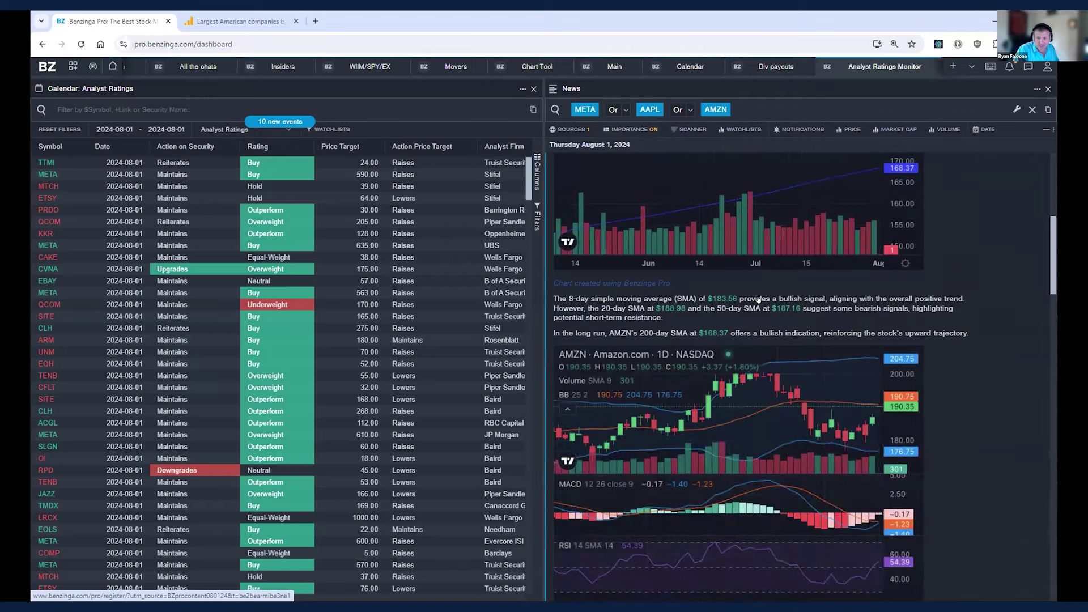
pyautogui.scroll(-4, 766, 307)
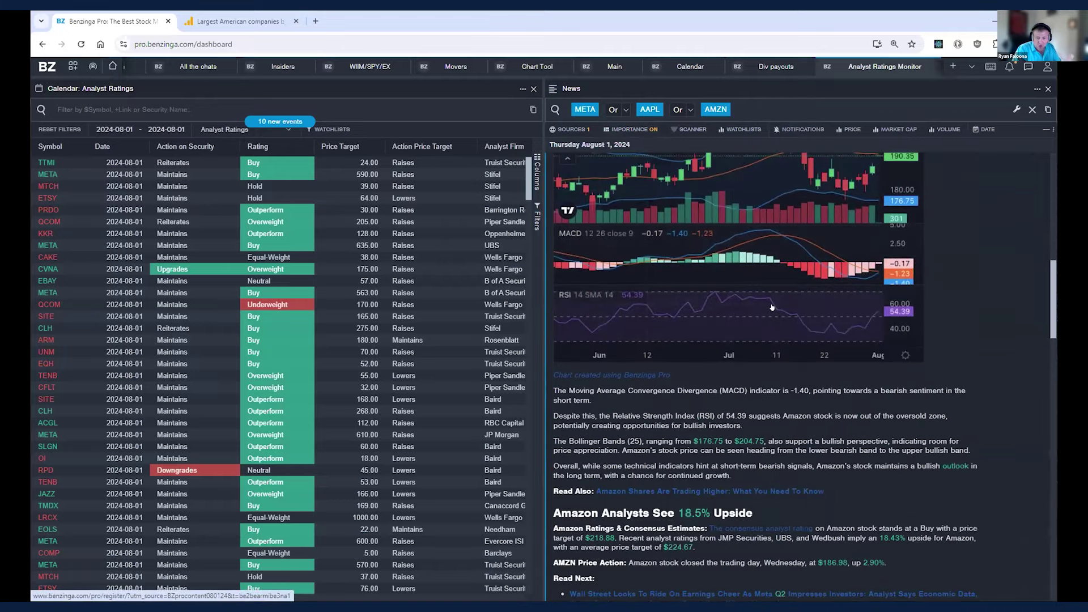
pyautogui.scroll(9, 772, 309)
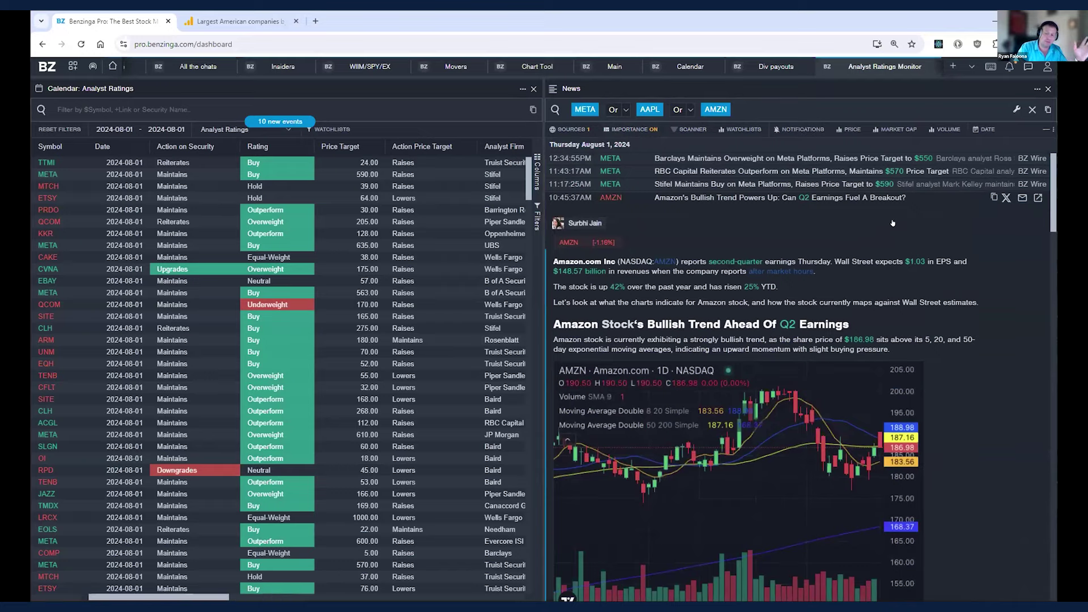
# Collapse the AMZN story and remove the META, AAPL and AMZN symbols from the newsfeed filter.
pyautogui.click(905, 221)
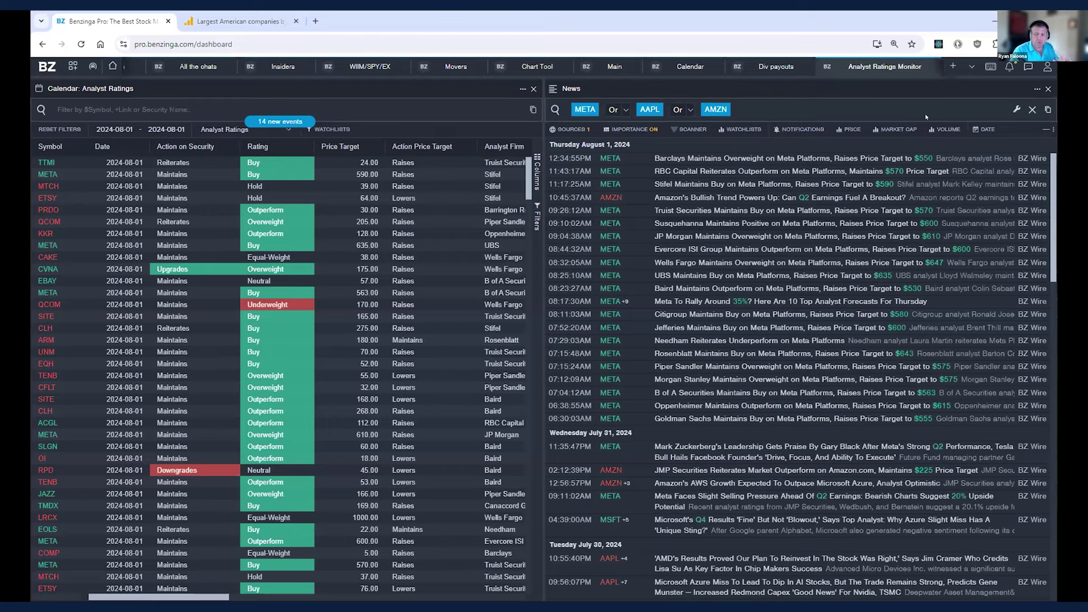
pyautogui.click(757, 105)
pyautogui.press('BackSpace')
pyautogui.press('BackSpace')
pyautogui.press('BackSpace')
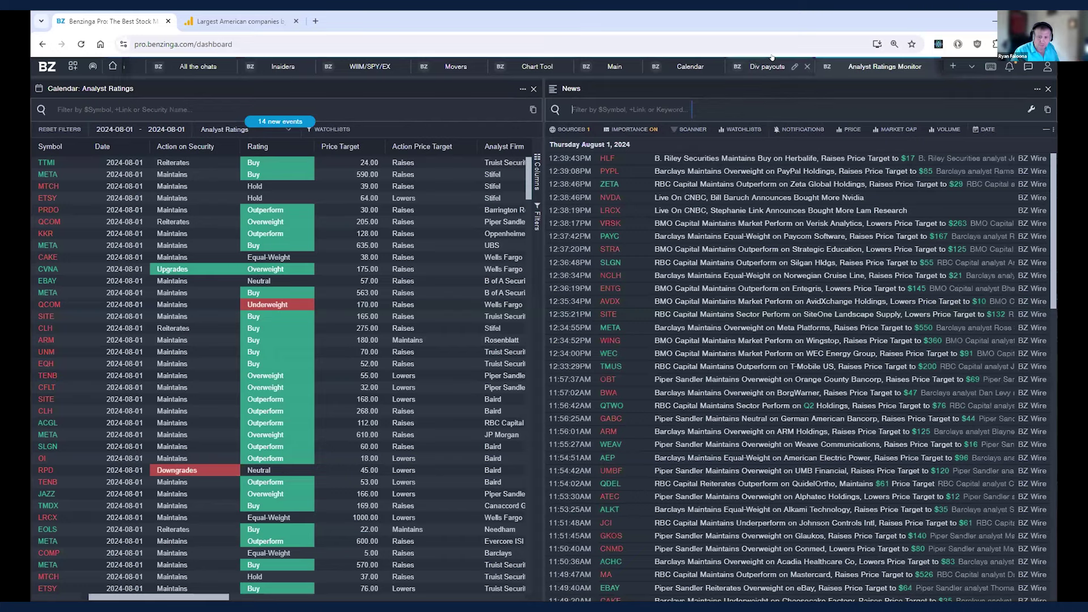
# Limit the newsfeed to the symbols in the Main watchlist.
pyautogui.click(742, 130)
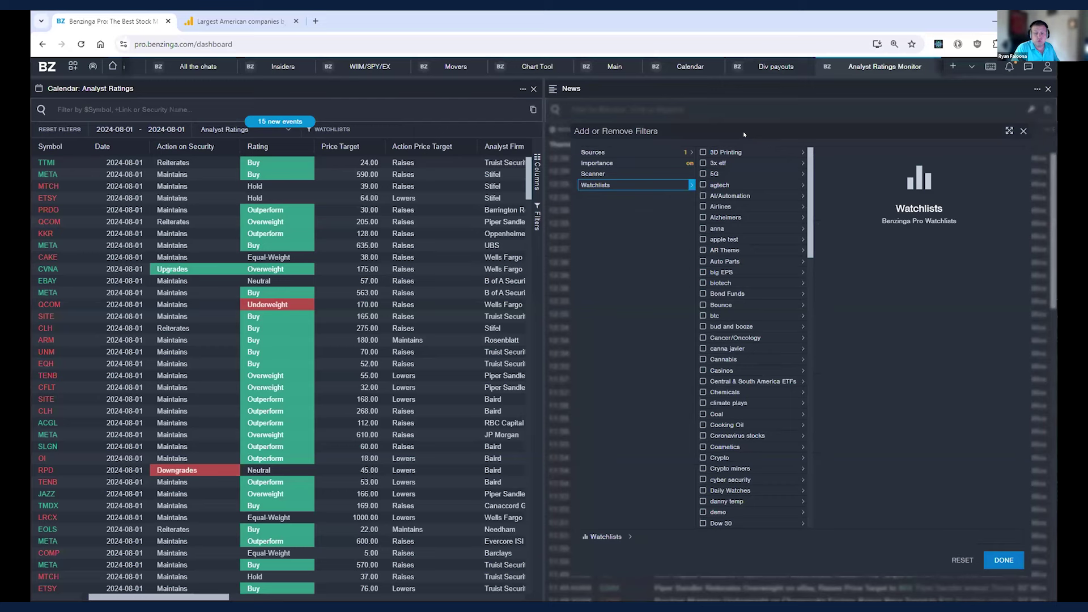
pyautogui.scroll(-10, 737, 295)
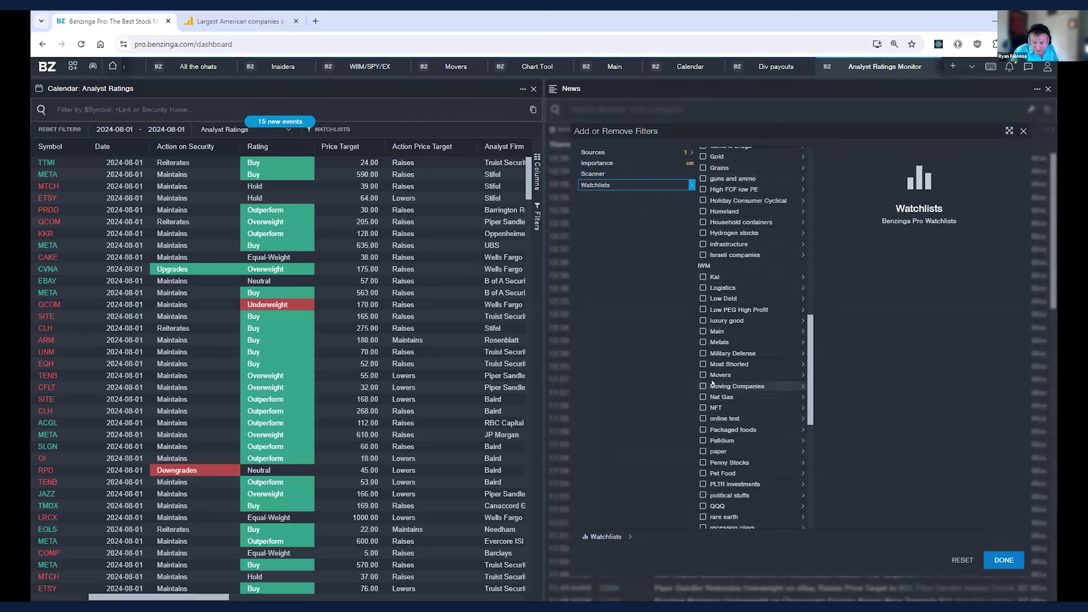
pyautogui.click(715, 331)
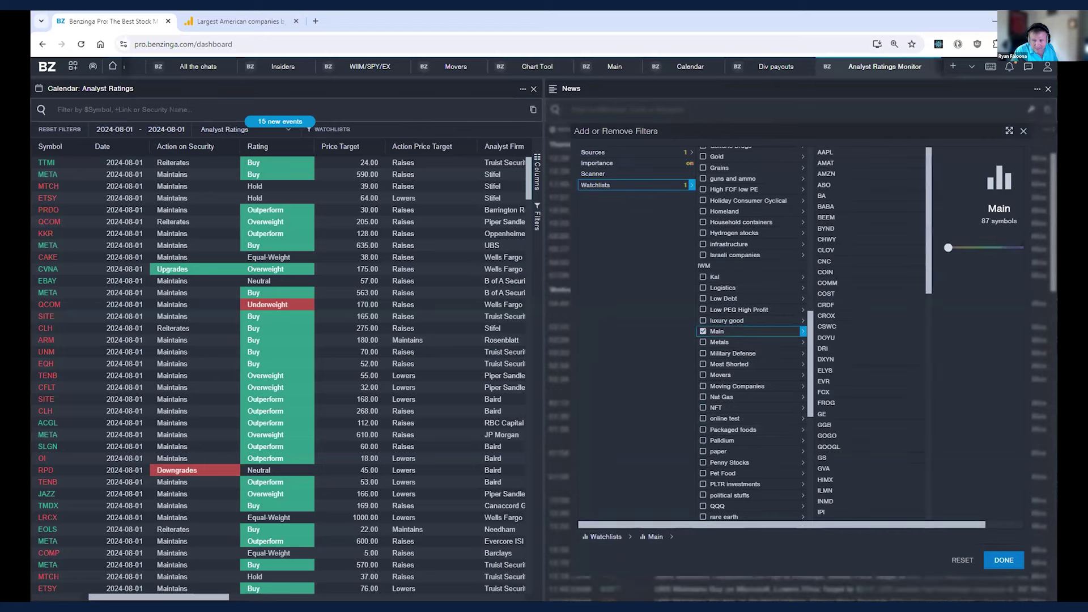
pyautogui.click(997, 561)
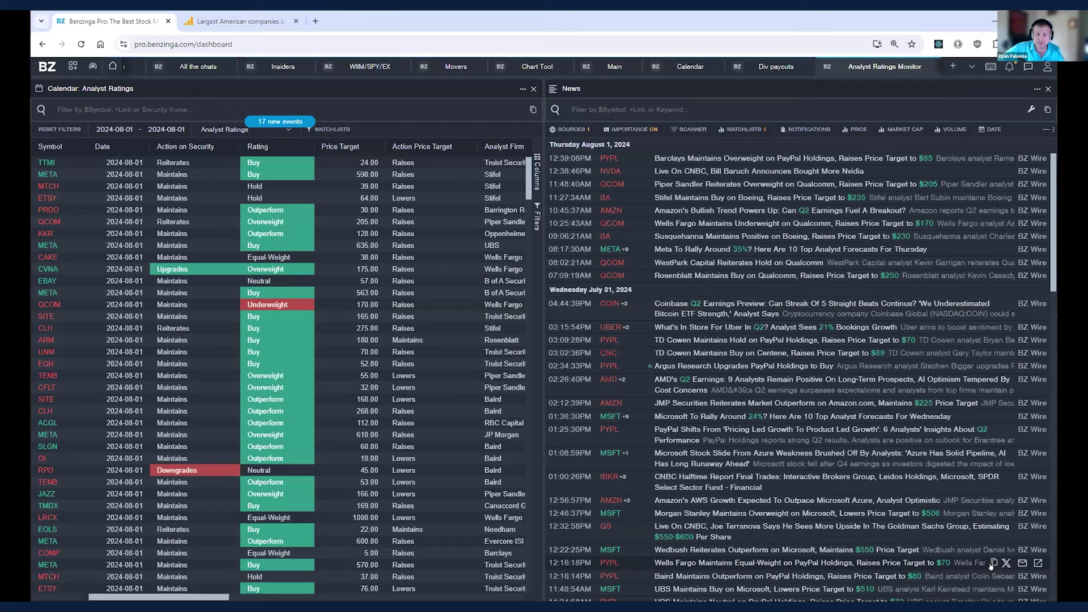
# Remove the Main watchlist from the newsfeed filters.
pyautogui.click(746, 131)
pyautogui.scroll(-5, 754, 425)
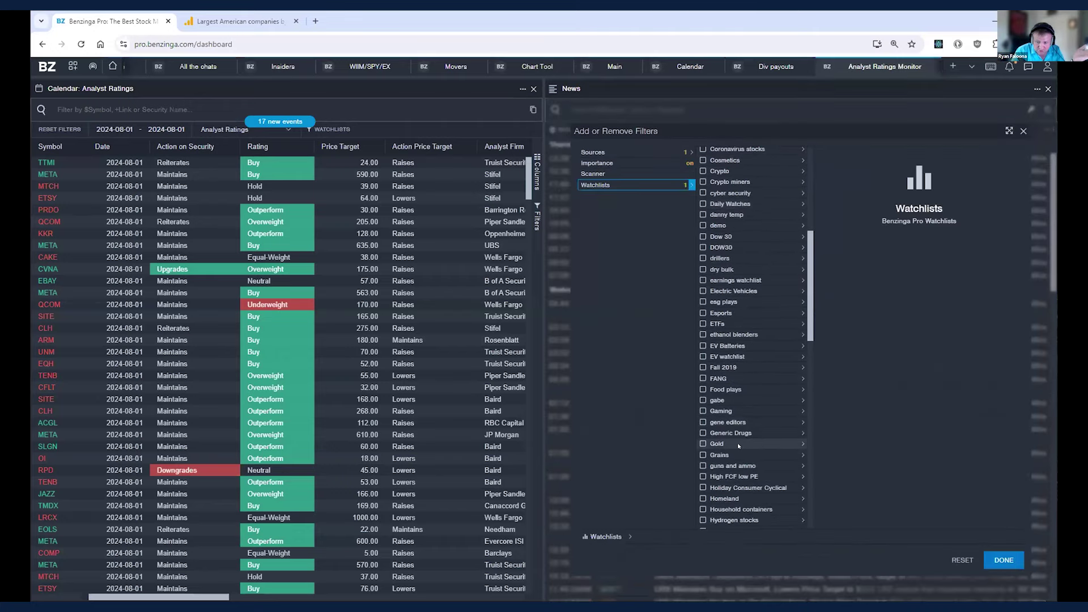
pyautogui.scroll(-5, 737, 443)
pyautogui.click(728, 368)
pyautogui.click(1004, 560)
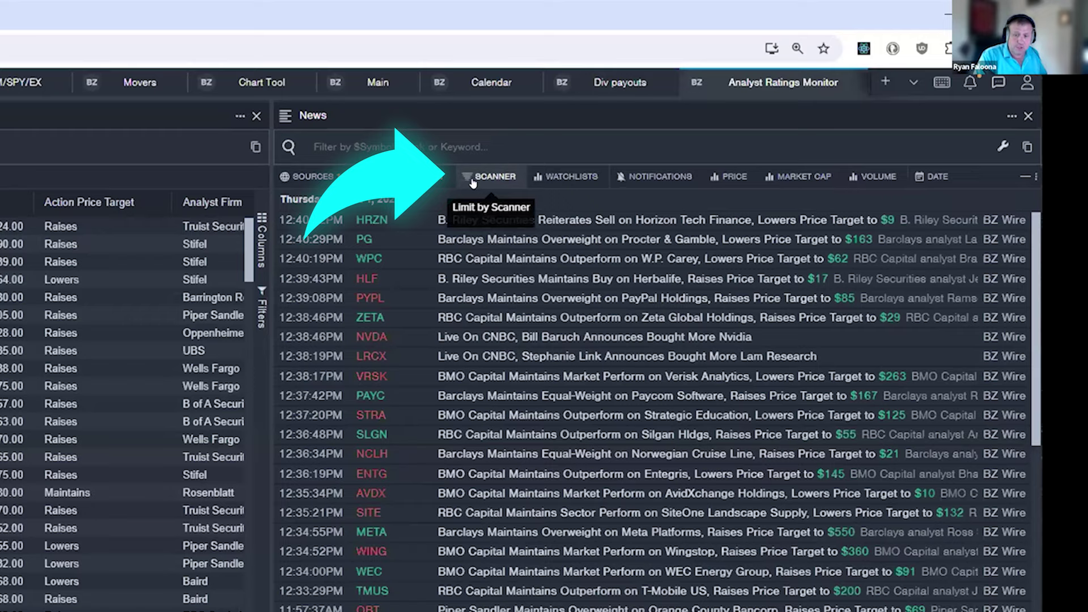
# Add a scanner filter to the newsfeed that limits the stock Price to Under 50.
pyautogui.click(472, 185)
pyautogui.click(624, 232)
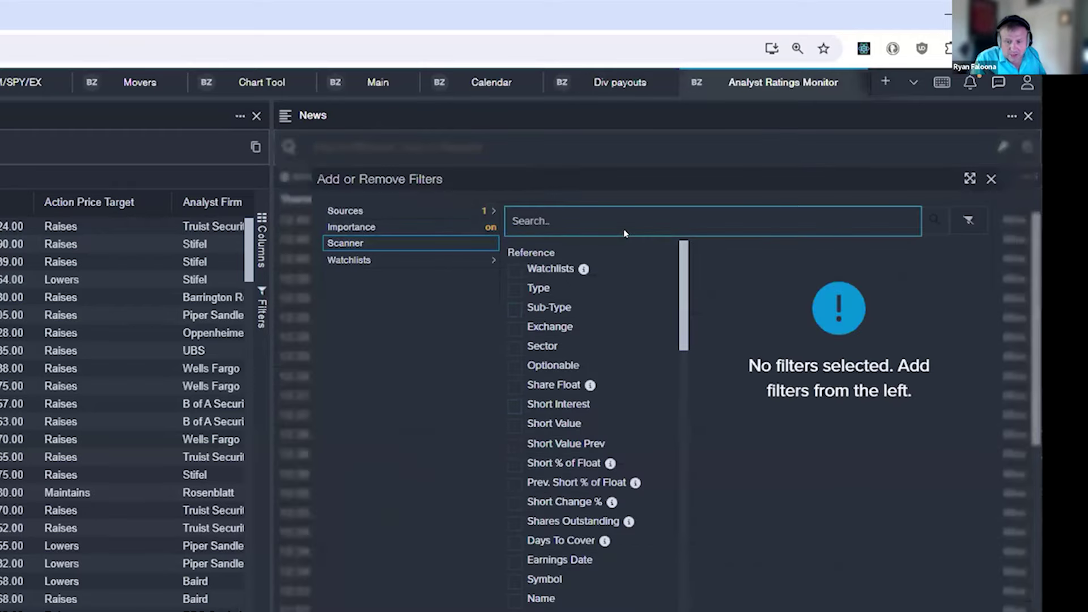
pyautogui.write('price')
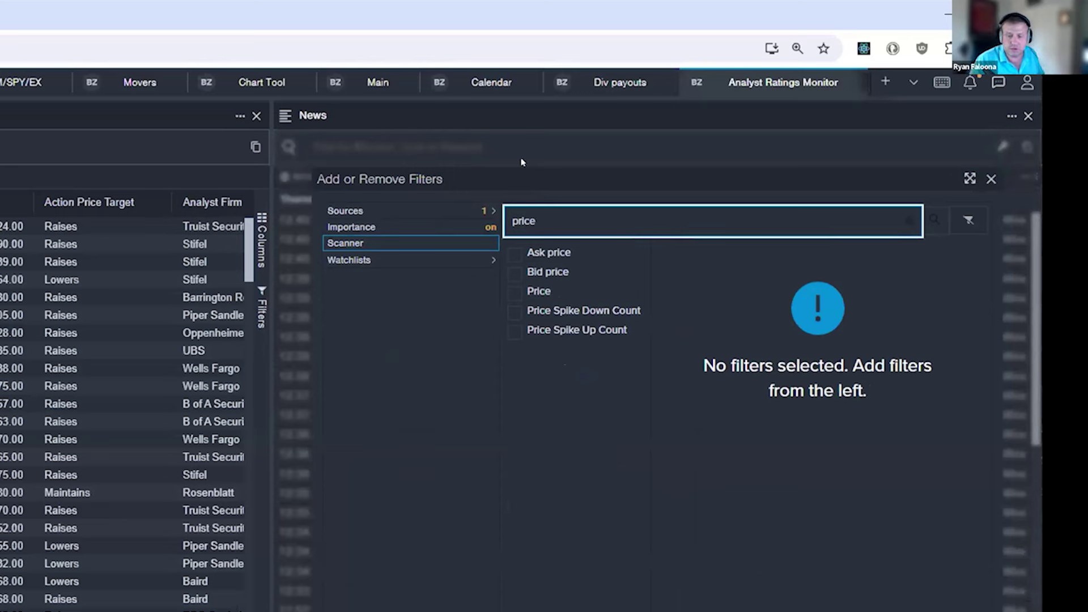
pyautogui.click(515, 292)
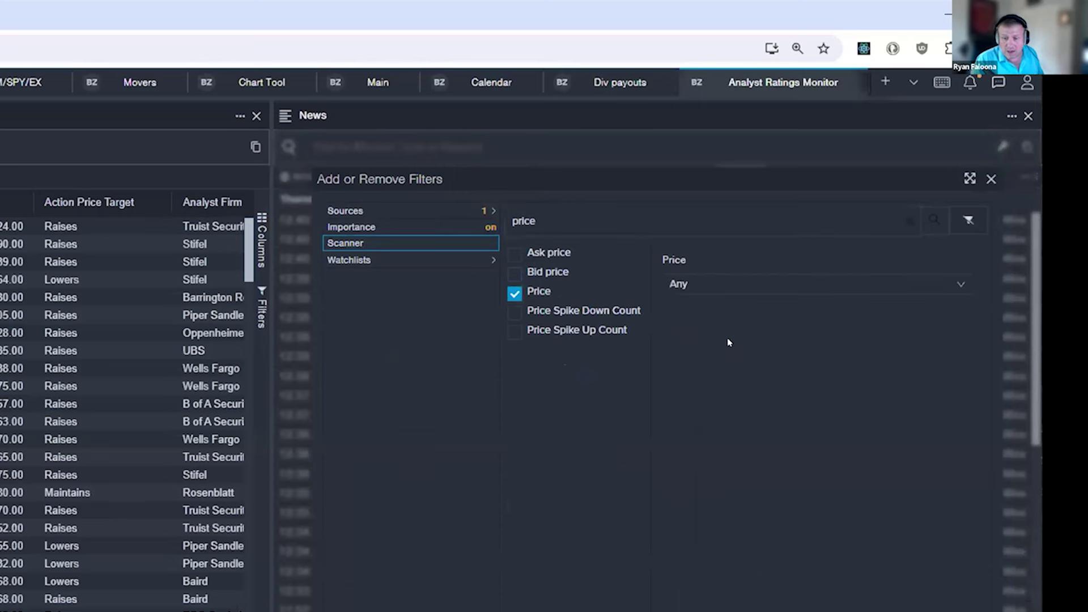
pyautogui.click(731, 287)
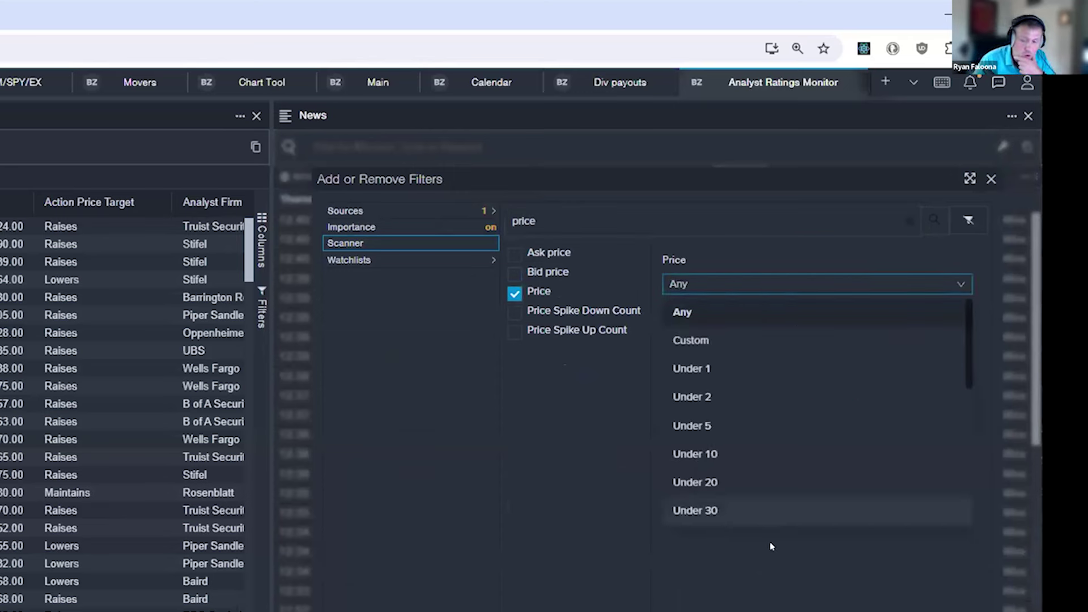
pyautogui.scroll(-3, 794, 431)
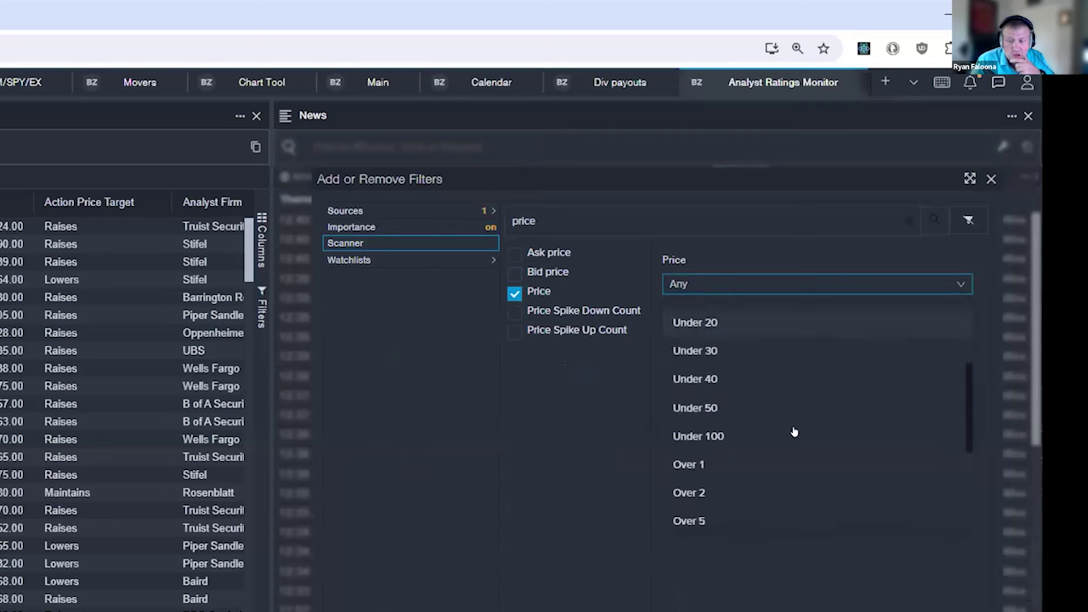
pyautogui.click(760, 406)
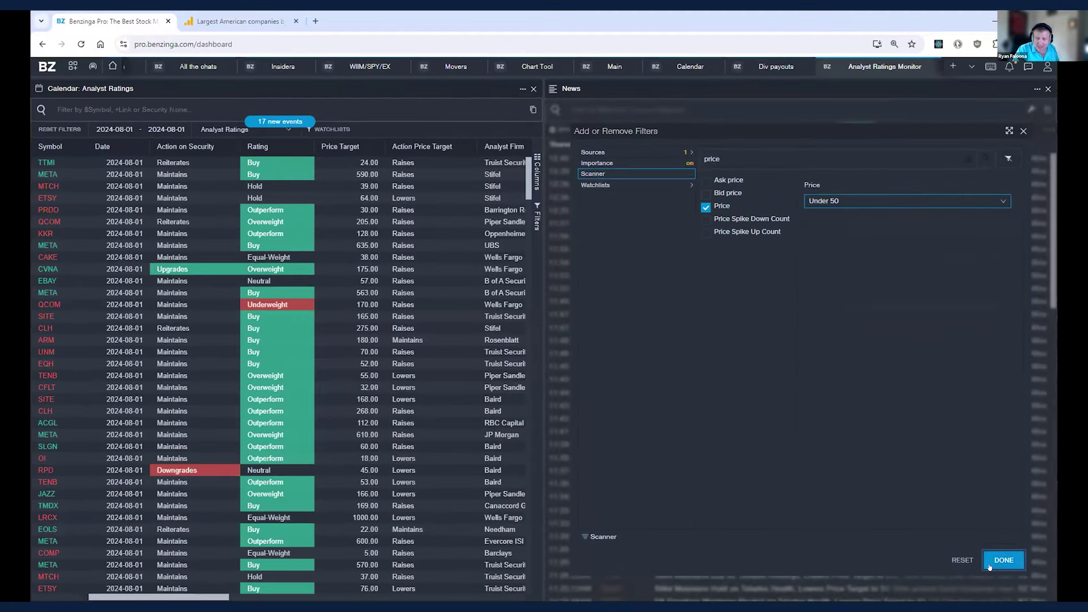
pyautogui.click(982, 611)
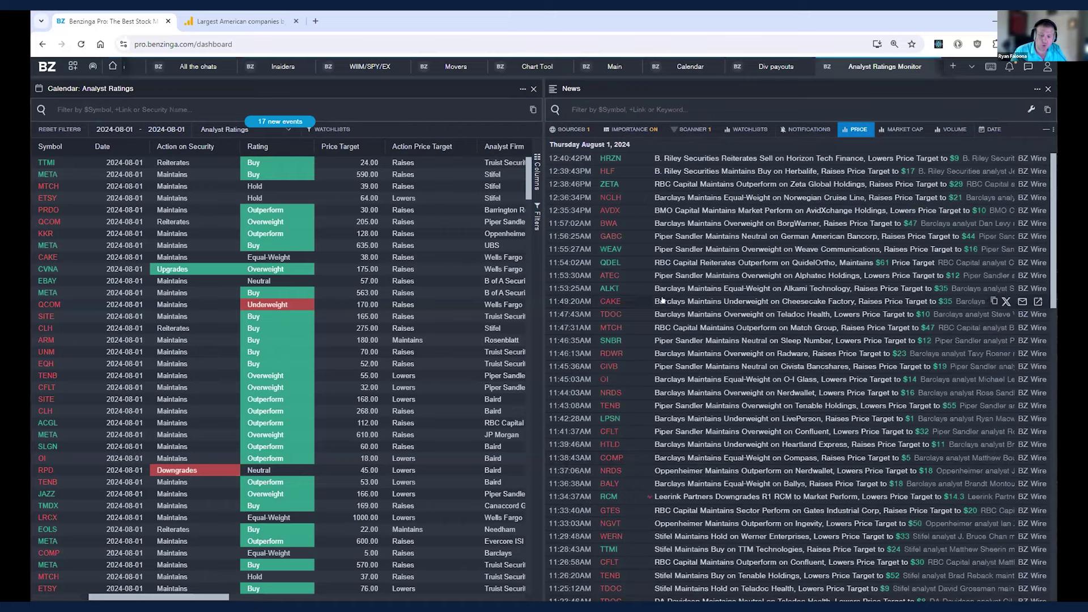
# Check the quote details of several tickers in the price-filtered newsfeed, including NCLH and BWA.
pyautogui.moveTo(620, 247)
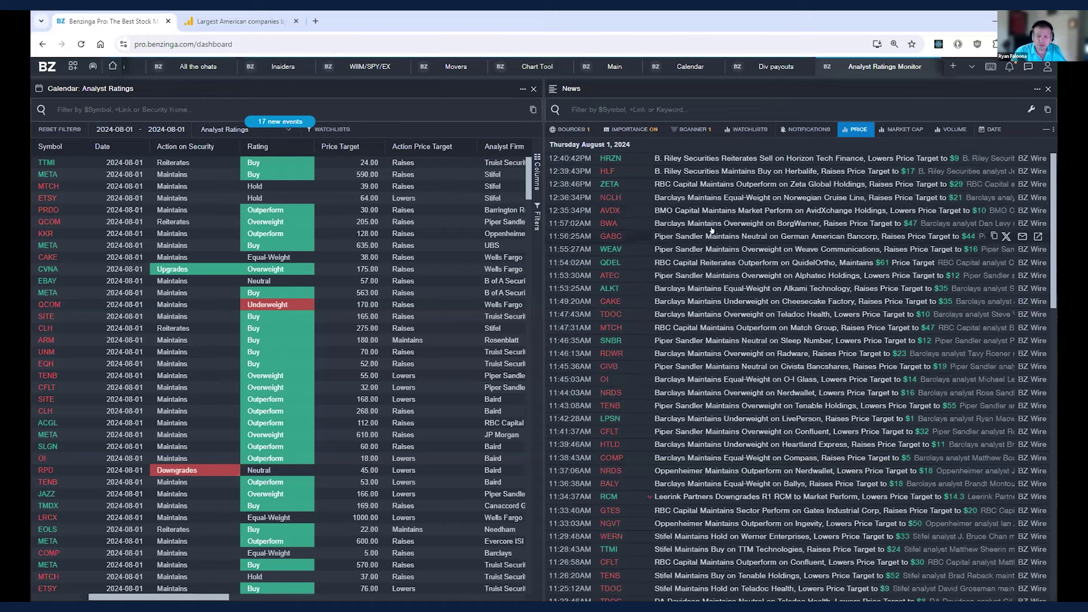
pyautogui.moveTo(610, 187)
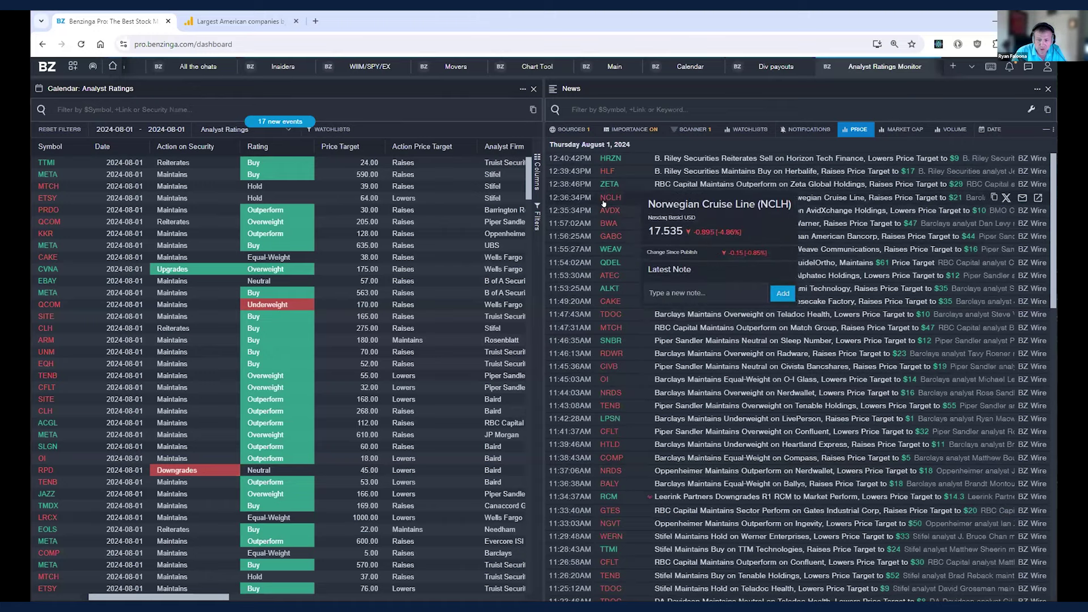
pyautogui.moveTo(609, 223)
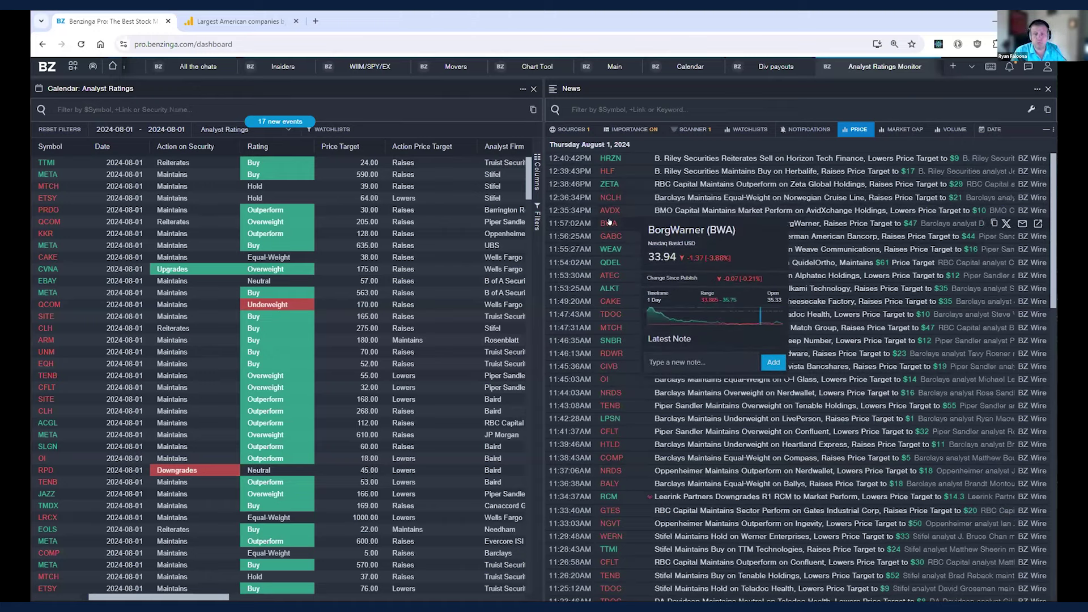
pyautogui.moveTo(600, 271)
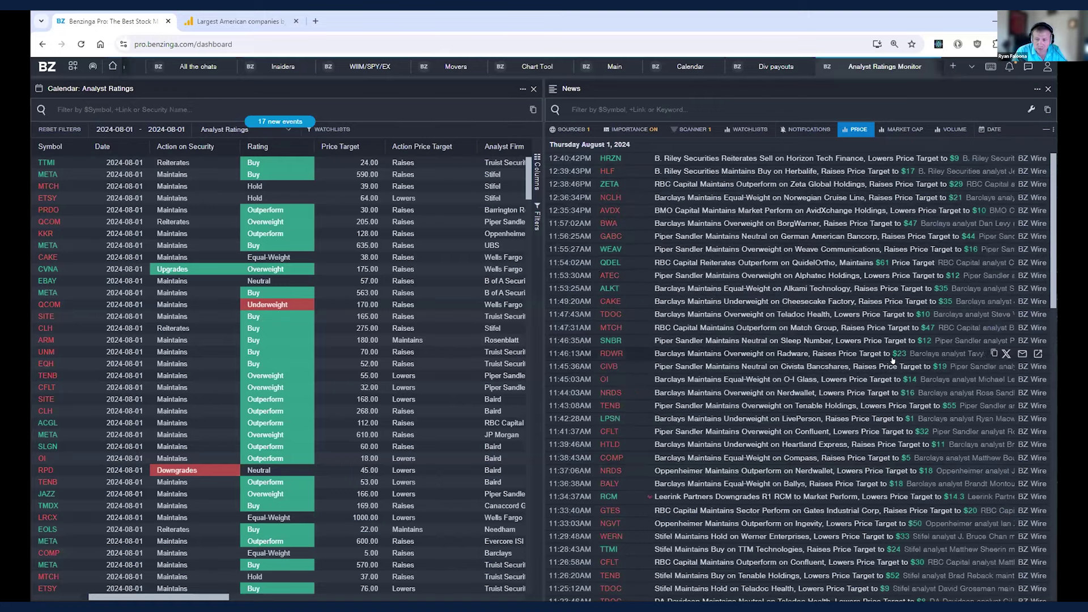
pyautogui.moveTo(602, 404)
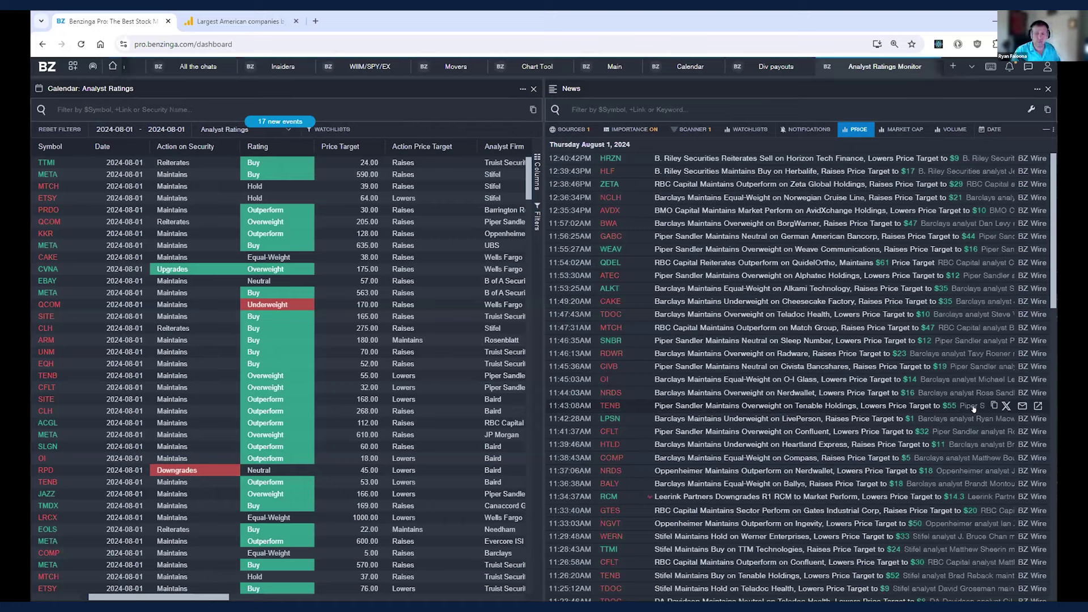
# Remove the Price condition from the newsfeed's scanner filter and apply the change.
pyautogui.click(675, 129)
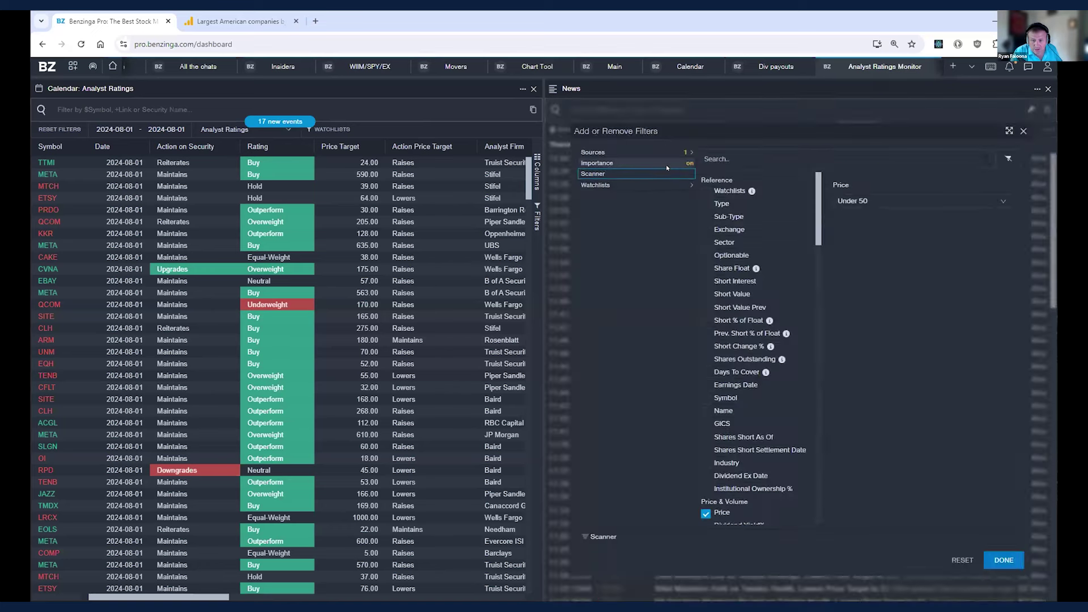
pyautogui.scroll(-4, 725, 241)
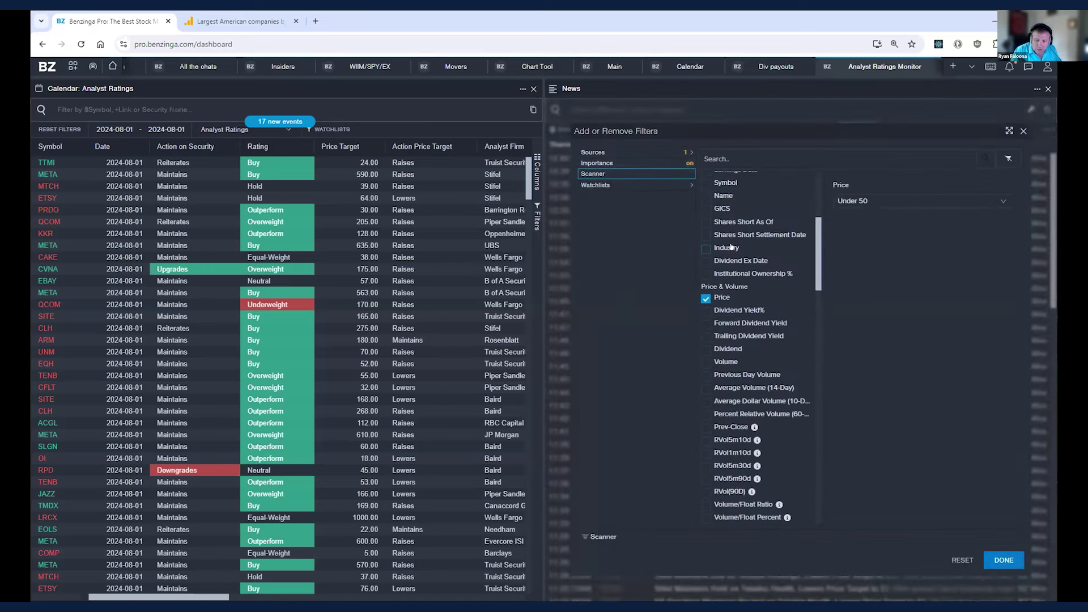
pyautogui.click(706, 298)
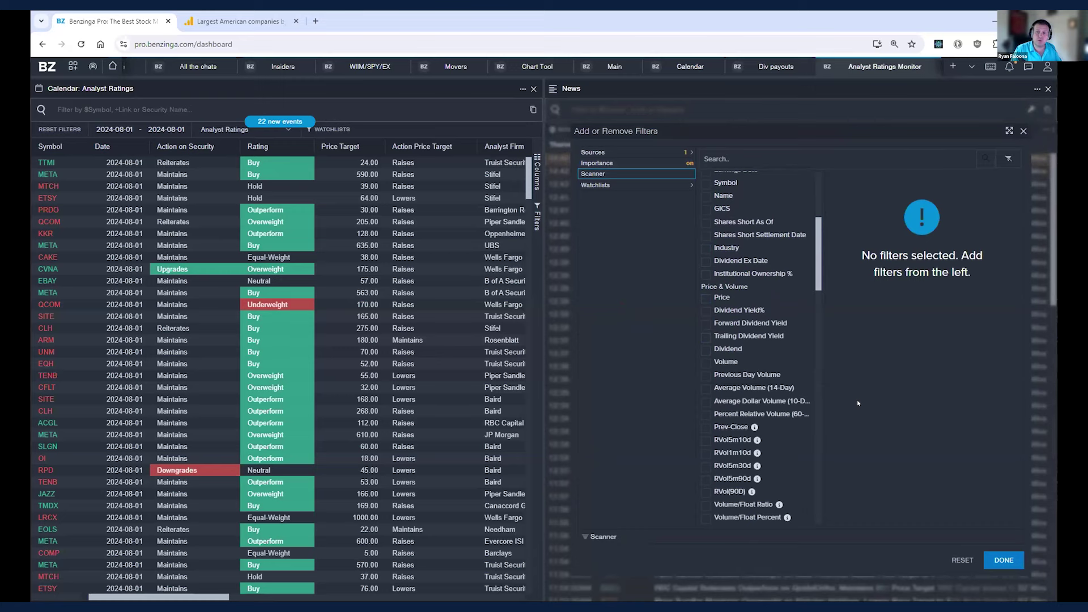
pyautogui.click(1003, 559)
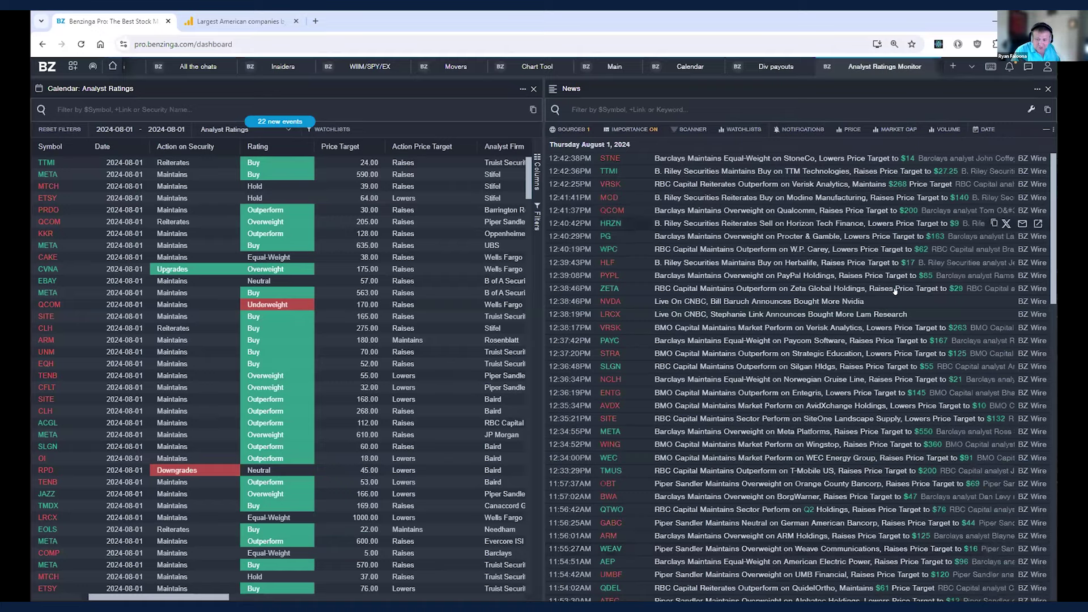
# Skim the unfiltered analyst headlines, and jump the newsfeed to May 16, 2024 at 06:00 am.
pyautogui.scroll(-2, 816, 244)
pyautogui.scroll(-2, 816, 230)
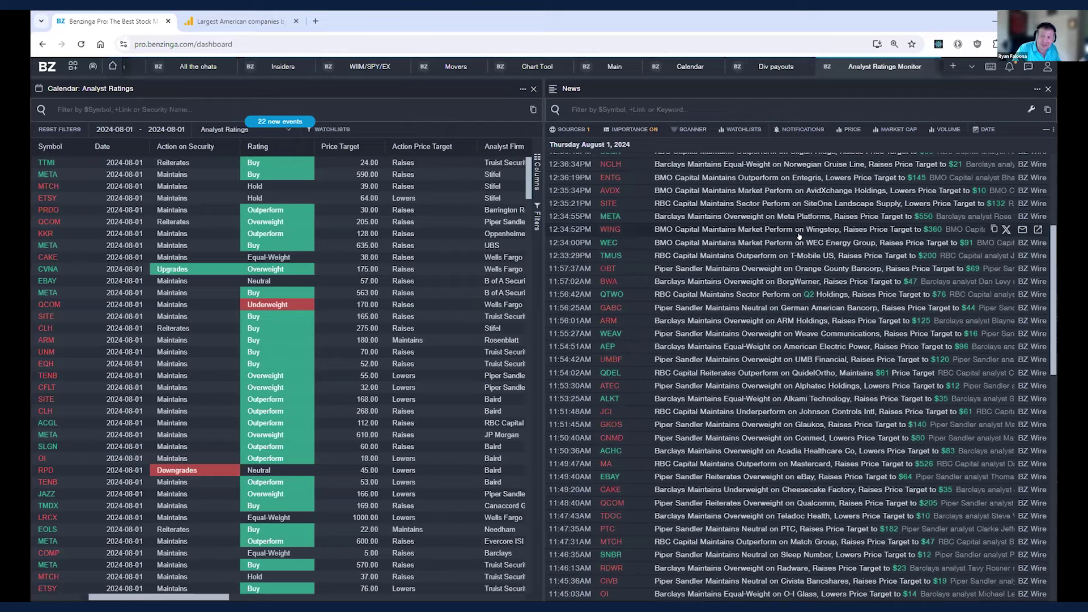
pyautogui.scroll(4, 808, 237)
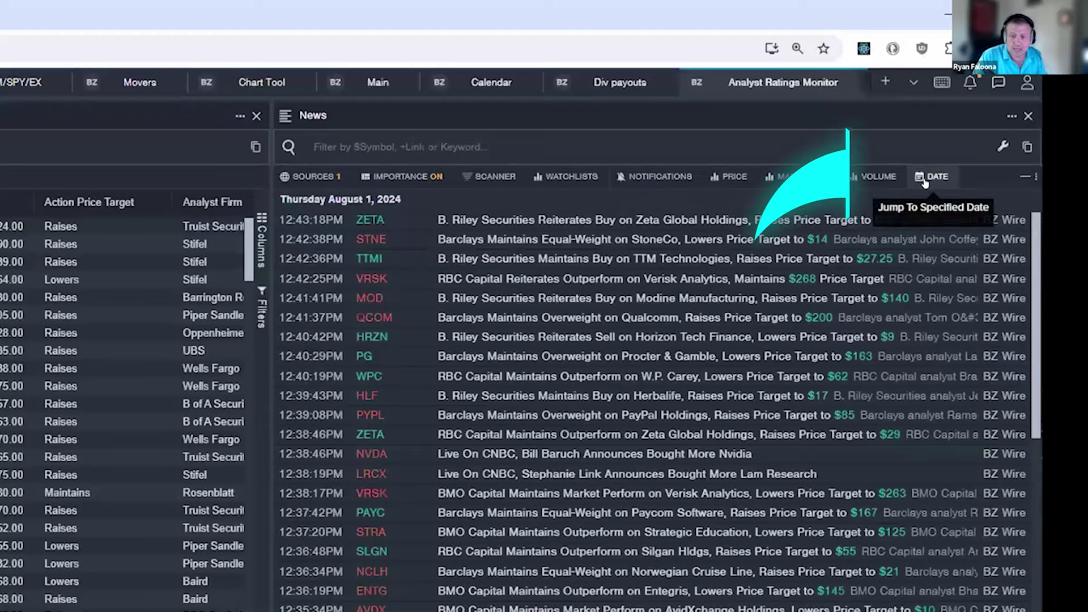
pyautogui.click(928, 179)
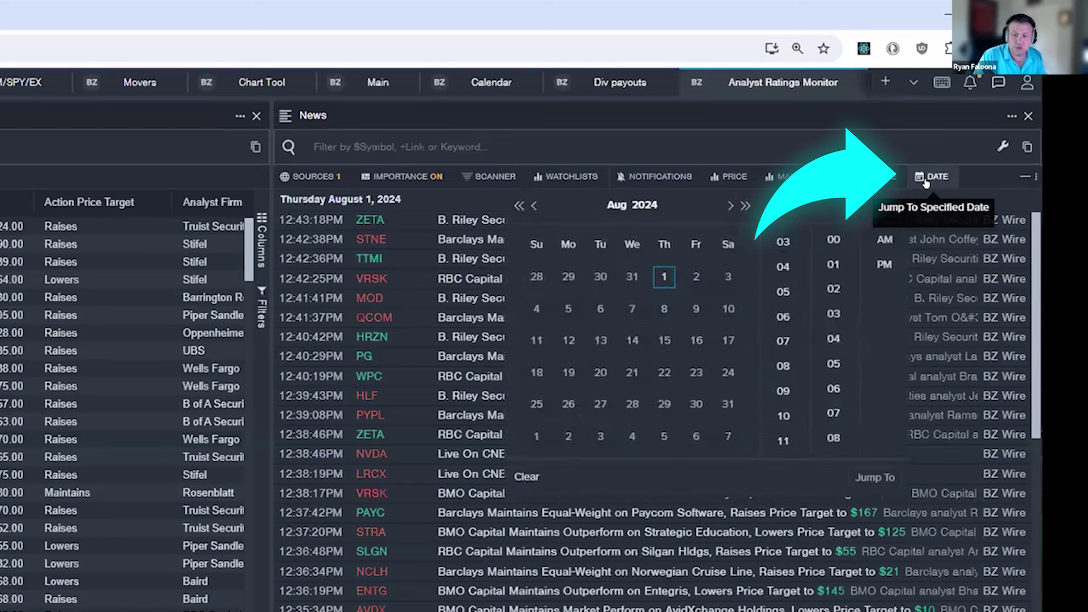
pyautogui.click(529, 204)
pyautogui.click(528, 204)
pyautogui.click(530, 207)
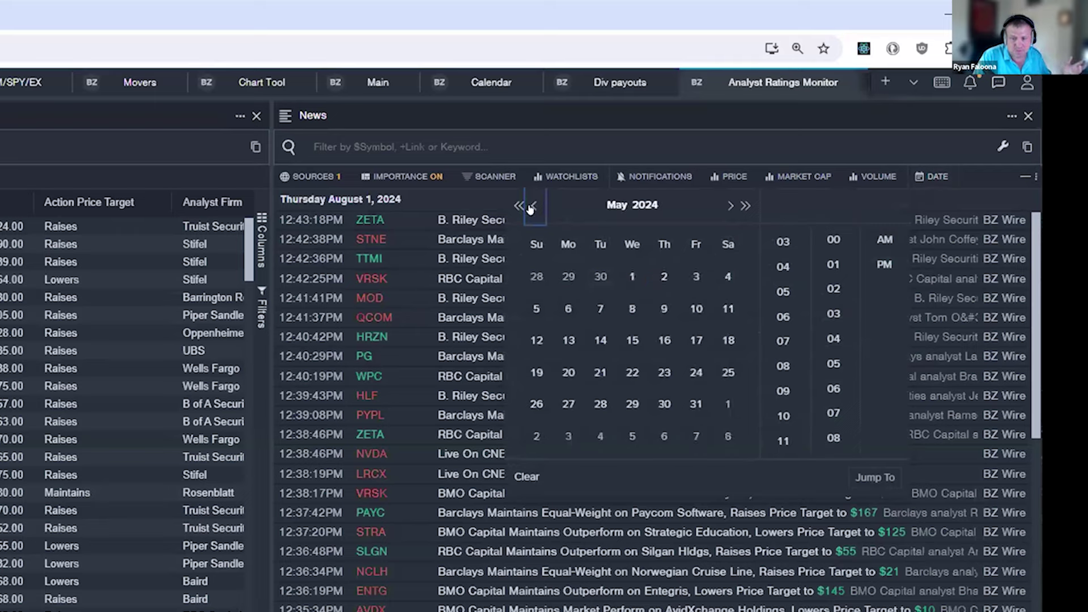
pyautogui.click(664, 340)
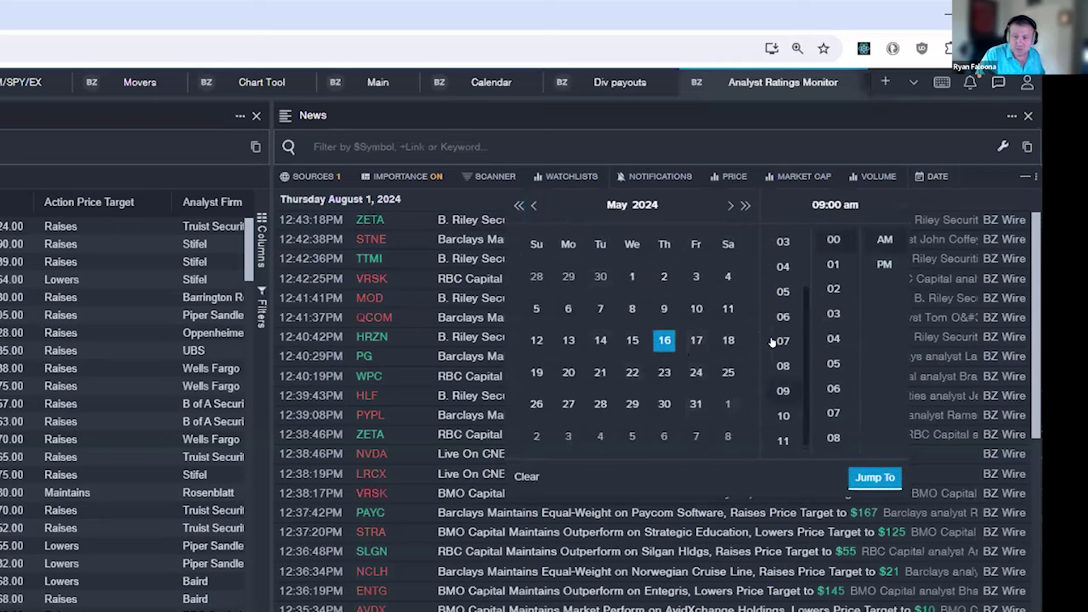
pyautogui.click(783, 318)
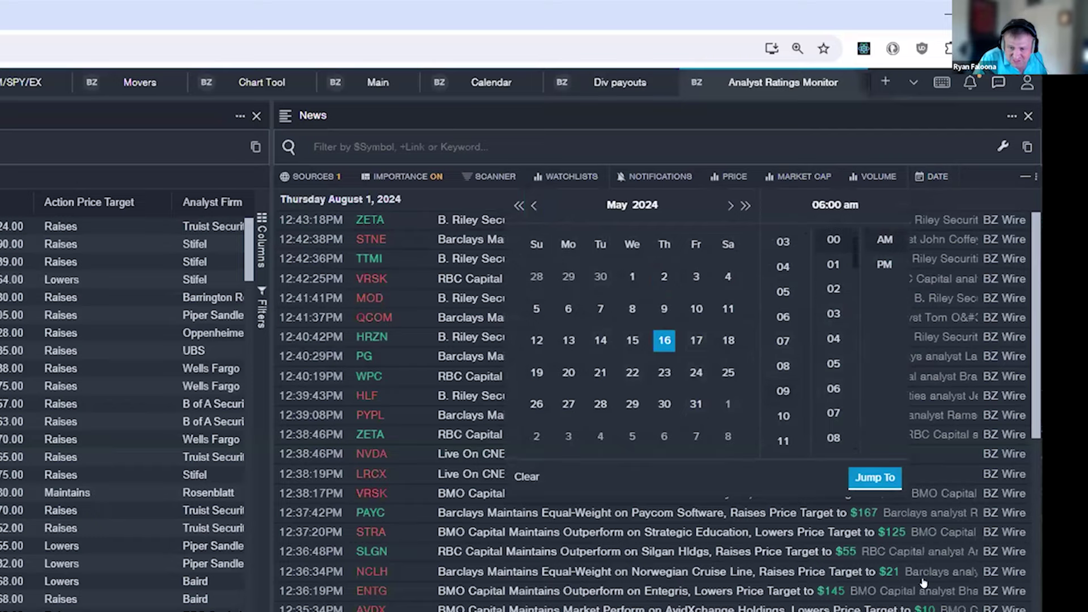
pyautogui.click(873, 482)
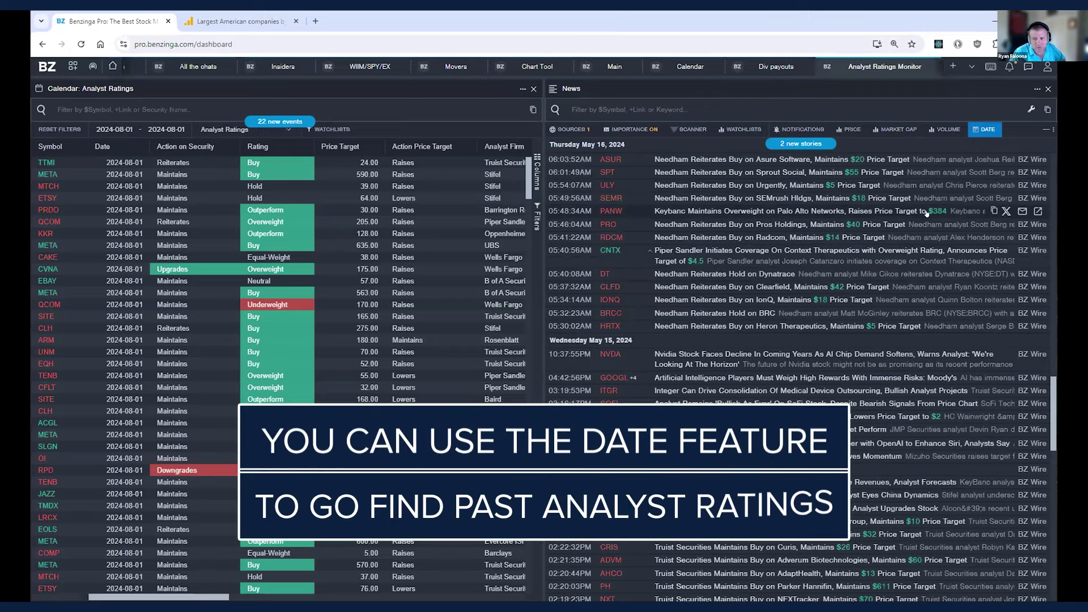
# Read the PANW story about Keybanc's price target, collapse it, and browse the analyst headlines from May 15 and 16, 2024.
pyautogui.click(926, 212)
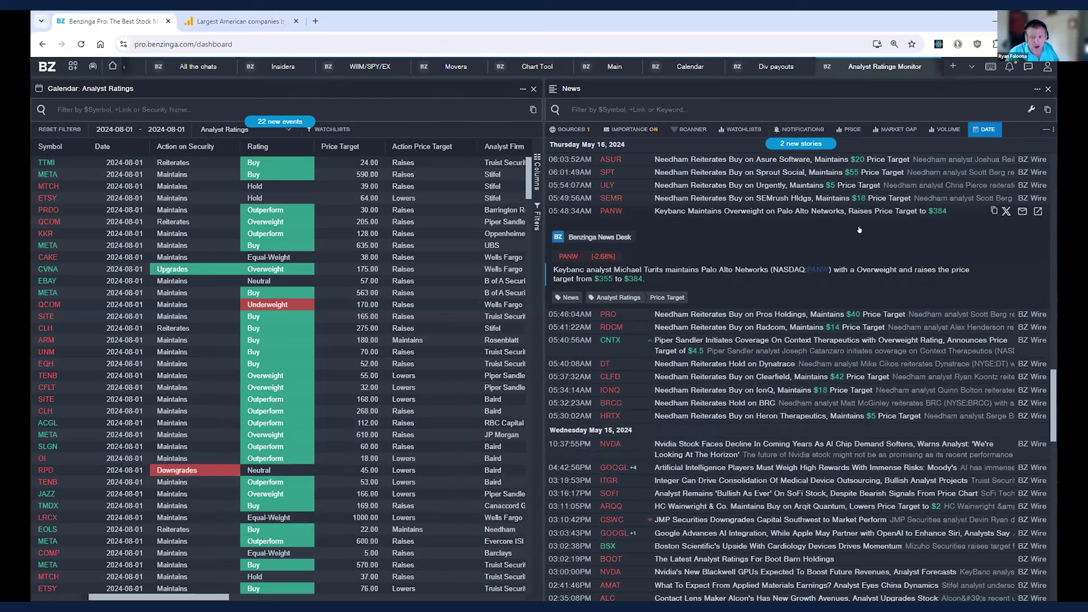
pyautogui.click(860, 229)
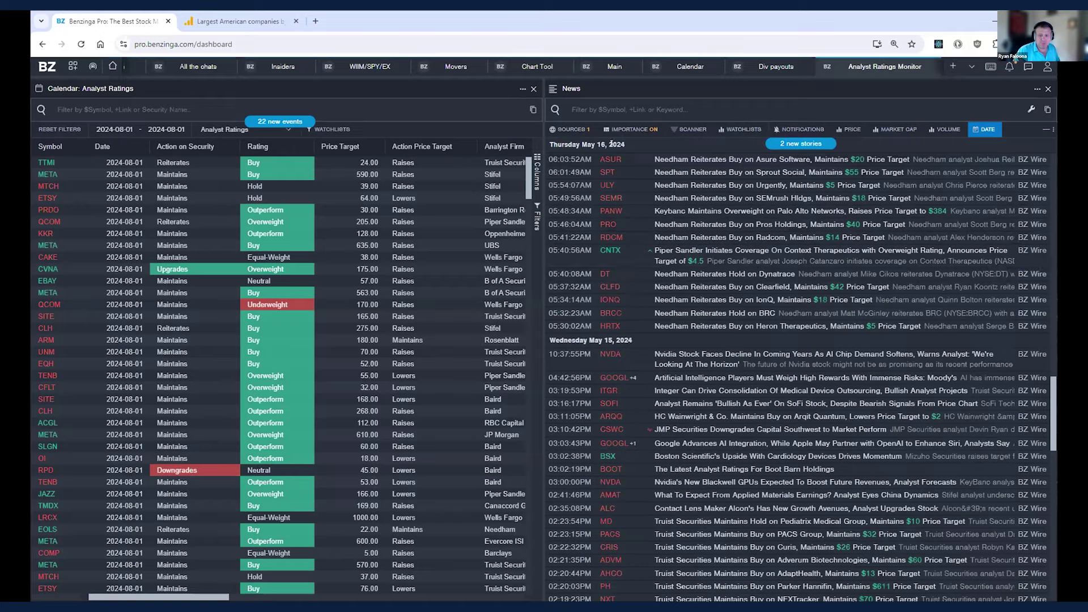
pyautogui.scroll(-15, 705, 377)
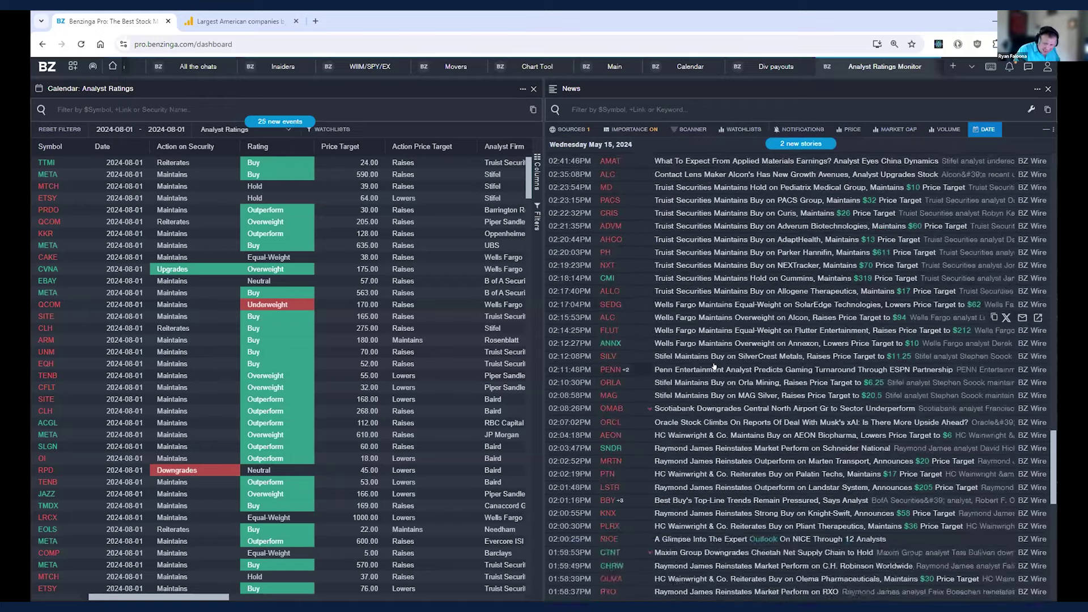
pyautogui.scroll(8, 716, 363)
pyautogui.scroll(15, 716, 378)
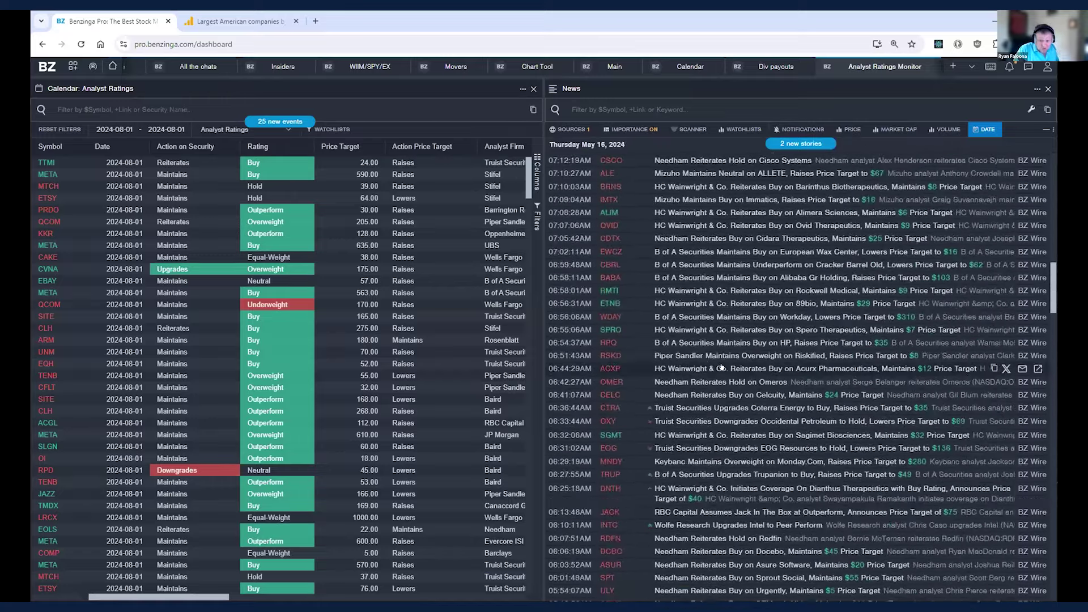
# Browse the analyst headlines from May 16 to May 17, 2024, and return the newsfeed to the latest stories.
pyautogui.scroll(10, 723, 360)
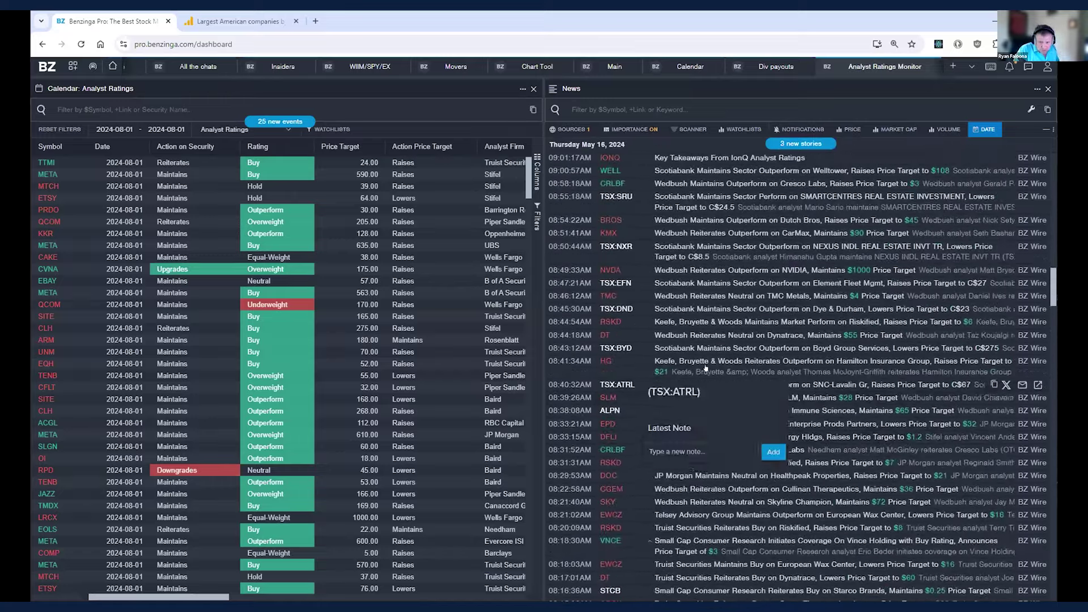
pyautogui.scroll(12, 603, 180)
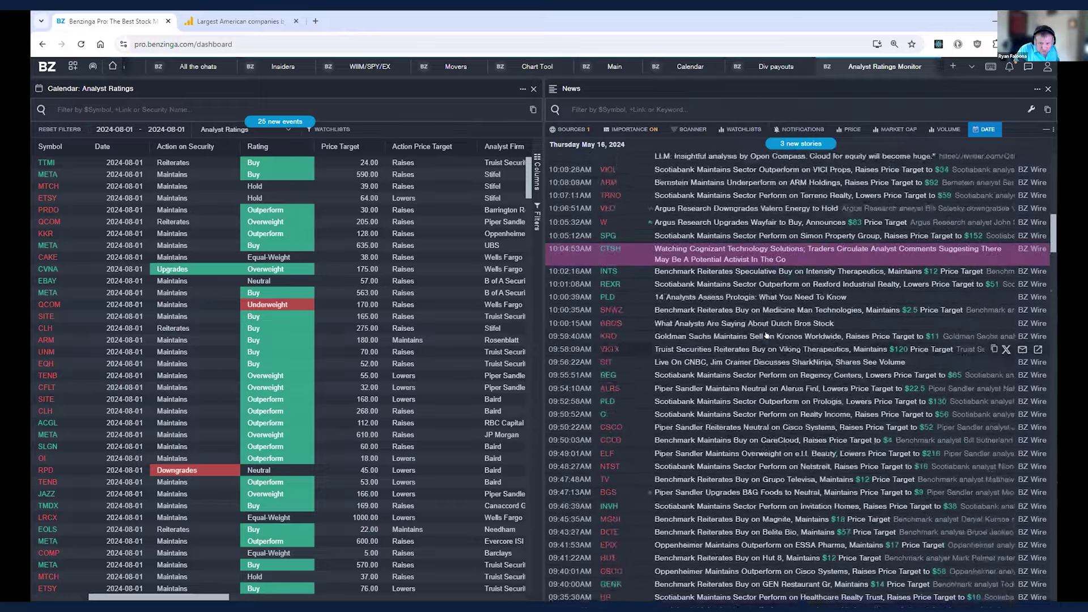
pyautogui.scroll(15, 772, 334)
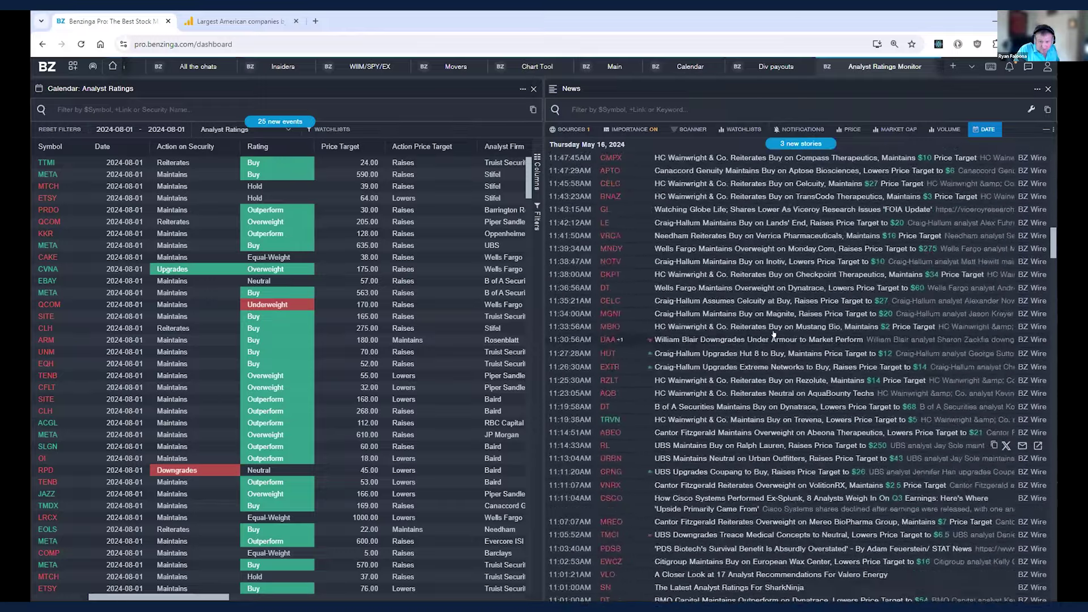
pyautogui.scroll(12, 774, 335)
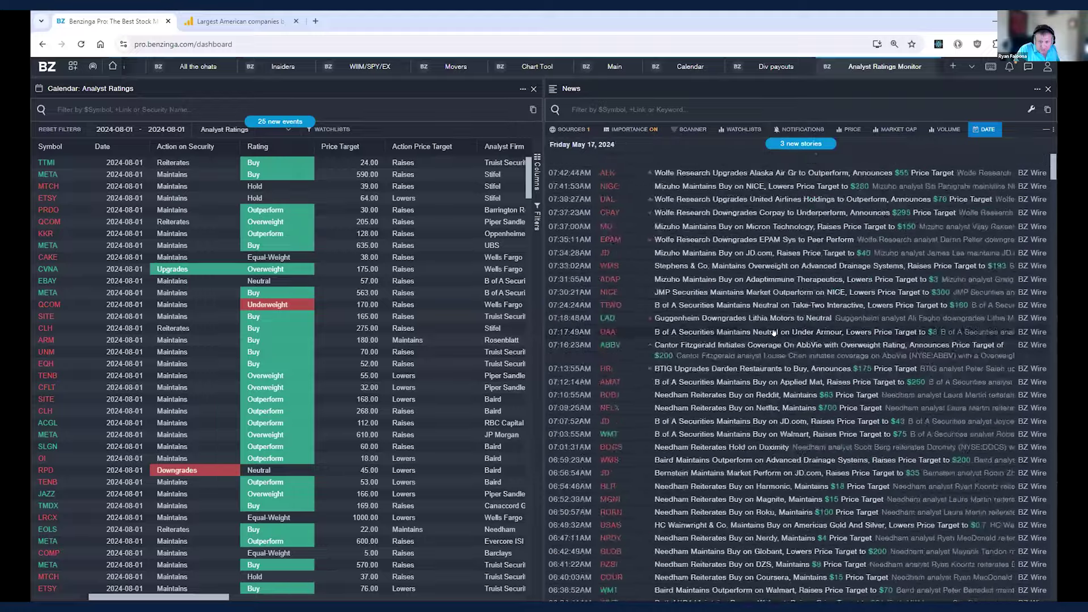
pyautogui.moveTo(774, 344)
pyautogui.scroll(15, 901, 317)
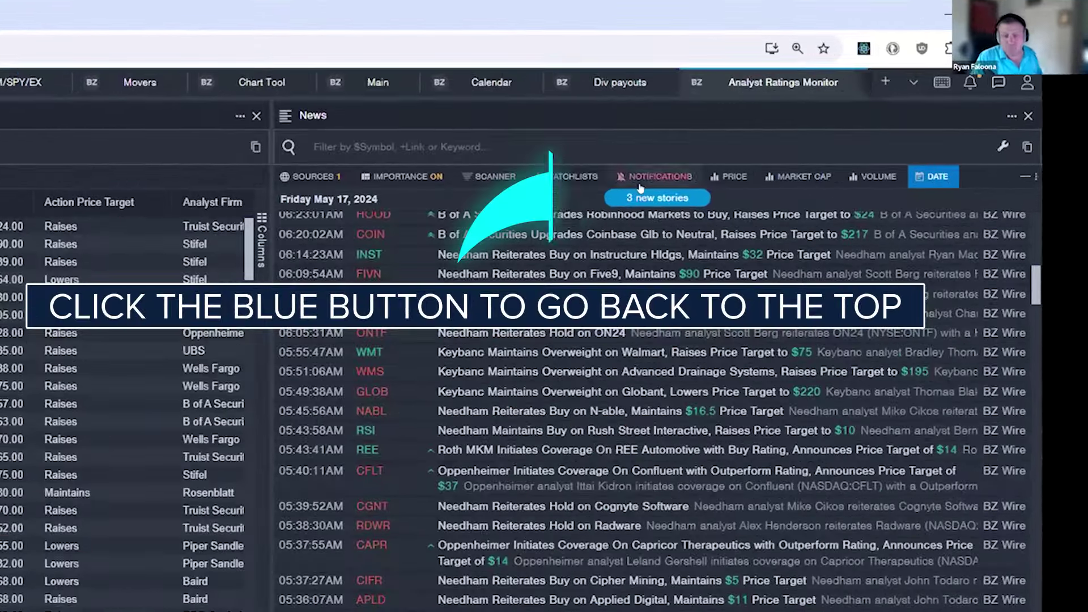
pyautogui.click(757, 159)
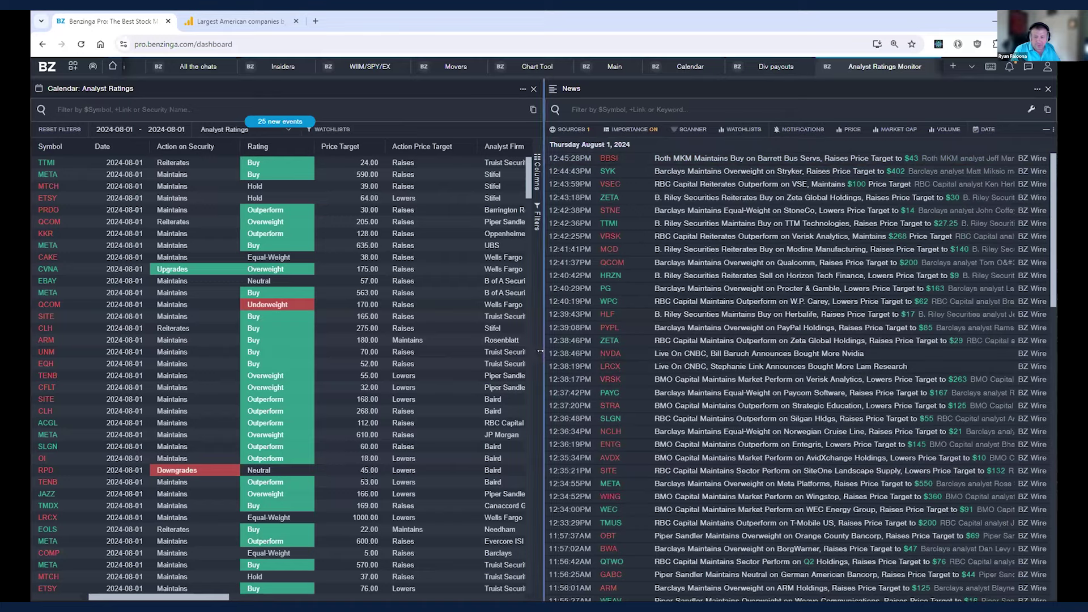
# Widen the Analyst Ratings calendar into the newsfeed's space to bring the Prior Price Target and Prior Rating columns into view.
pyautogui.moveTo(543, 356); pyautogui.dragTo(706, 348)
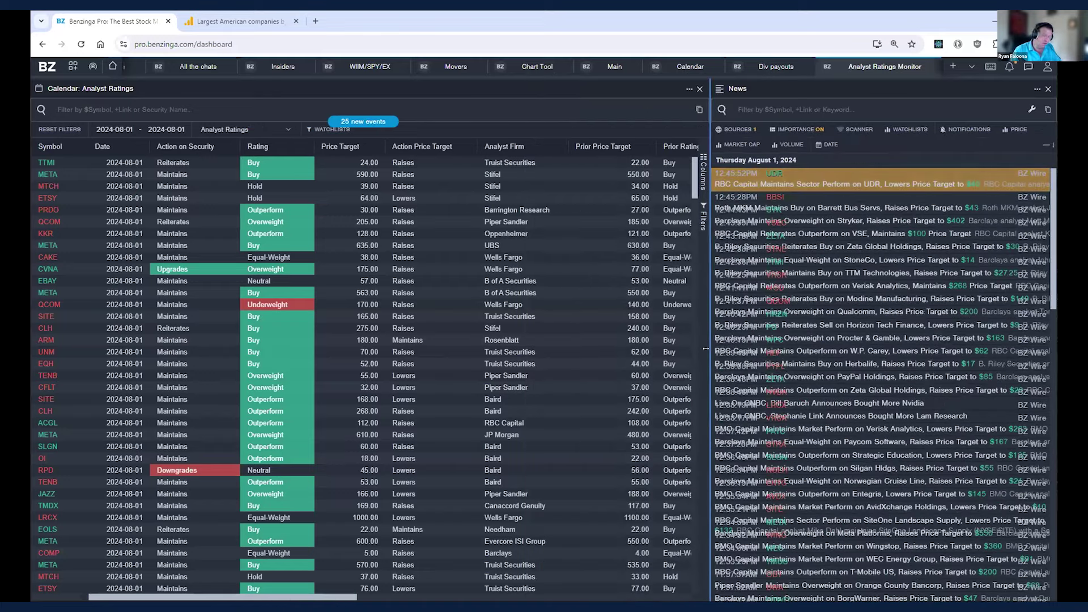